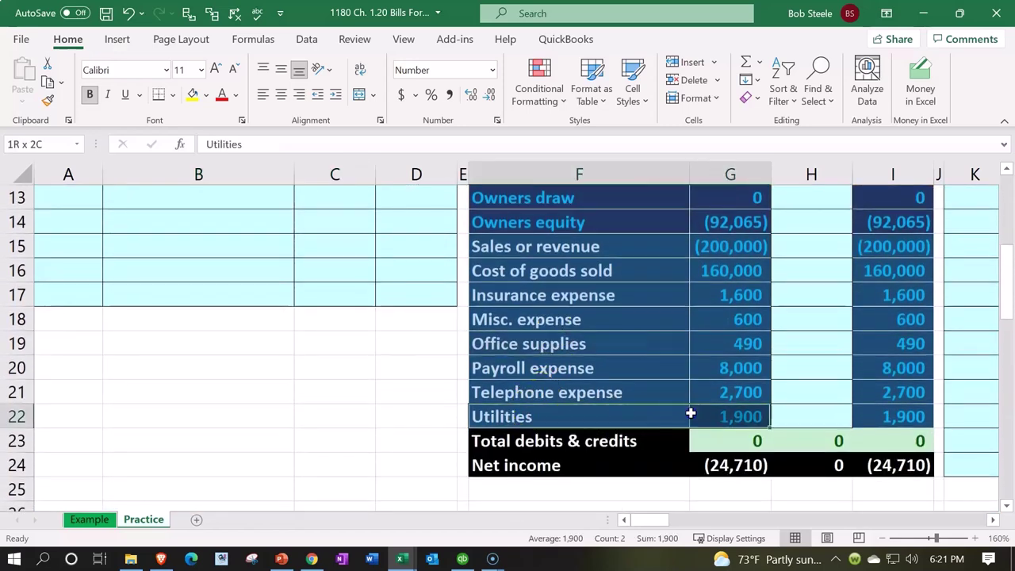
Link the trial balance Utilities entry cell H22 to the journal's 500 debit with =C2
{"action": "left_click", "coordinate": [802, 410]}
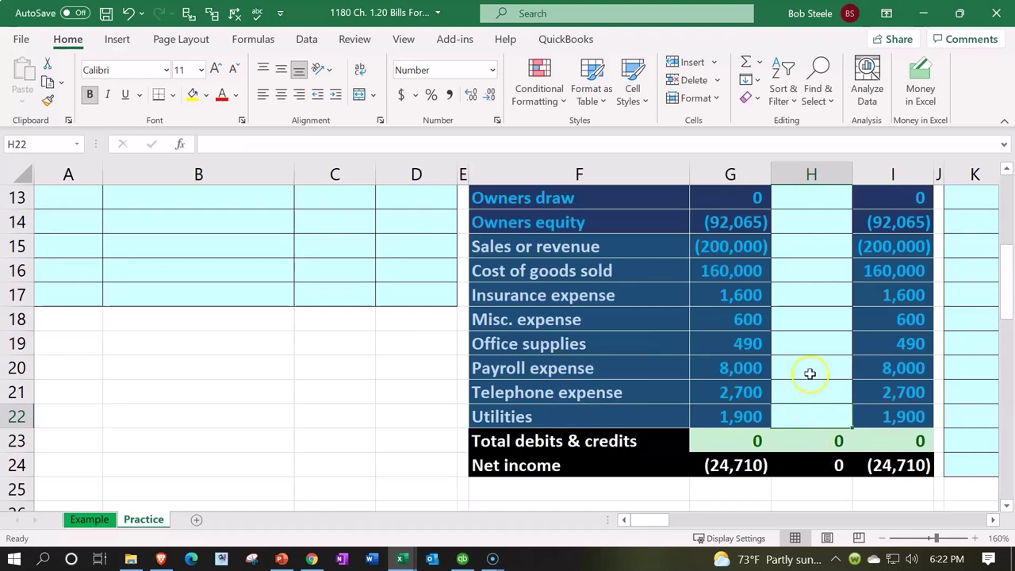
{"action": "left_click", "coordinate": [800, 344]}
{"action": "type", "text": "="}
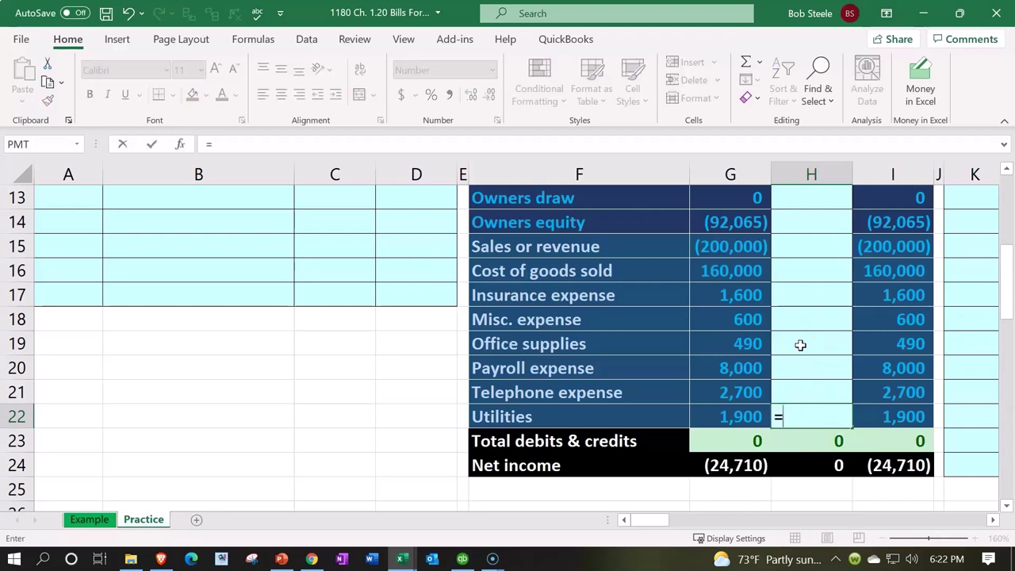
{"action": "scroll", "coordinate": [650, 379], "scroll_direction": "up", "scroll_amount": 4}
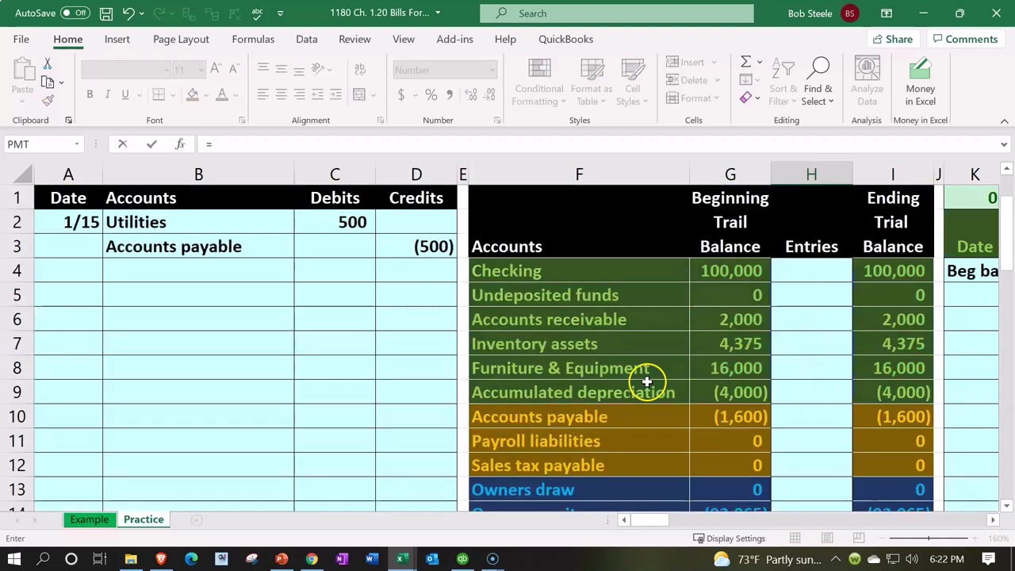
{"action": "left_click", "coordinate": [364, 224]}
{"action": "key", "text": "Return"}
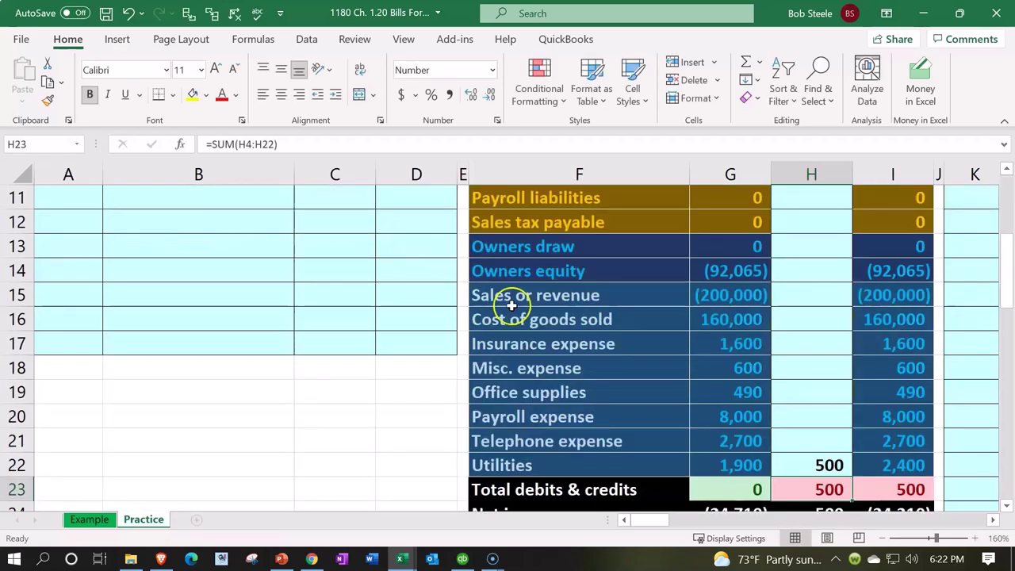
{"action": "left_click", "coordinate": [728, 463]}
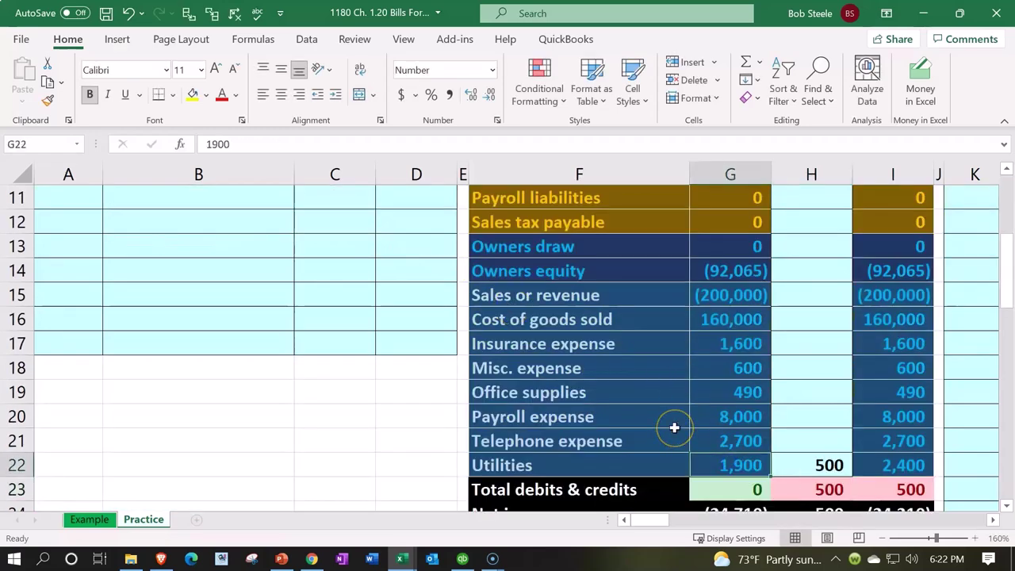
{"action": "key", "text": "Right"}
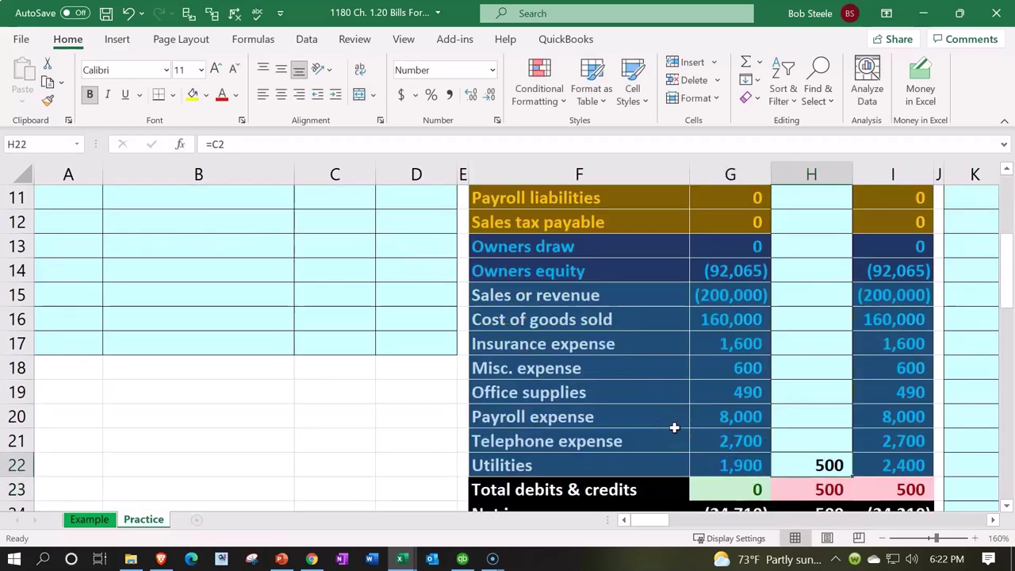
{"action": "key", "text": "Right"}
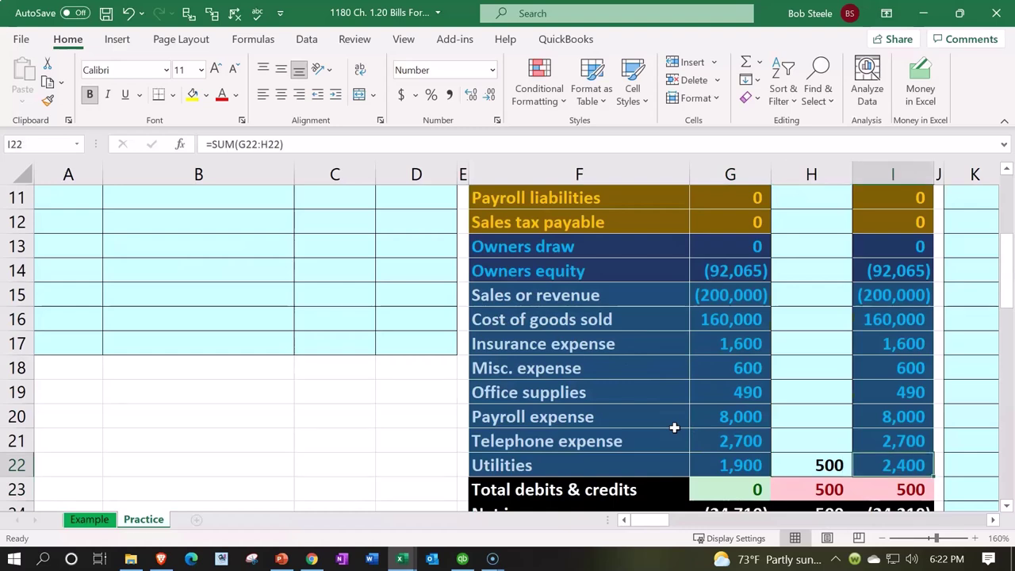
{"action": "key", "text": "Left"}
{"action": "key", "text": "Left"}
{"action": "key", "text": "Right"}
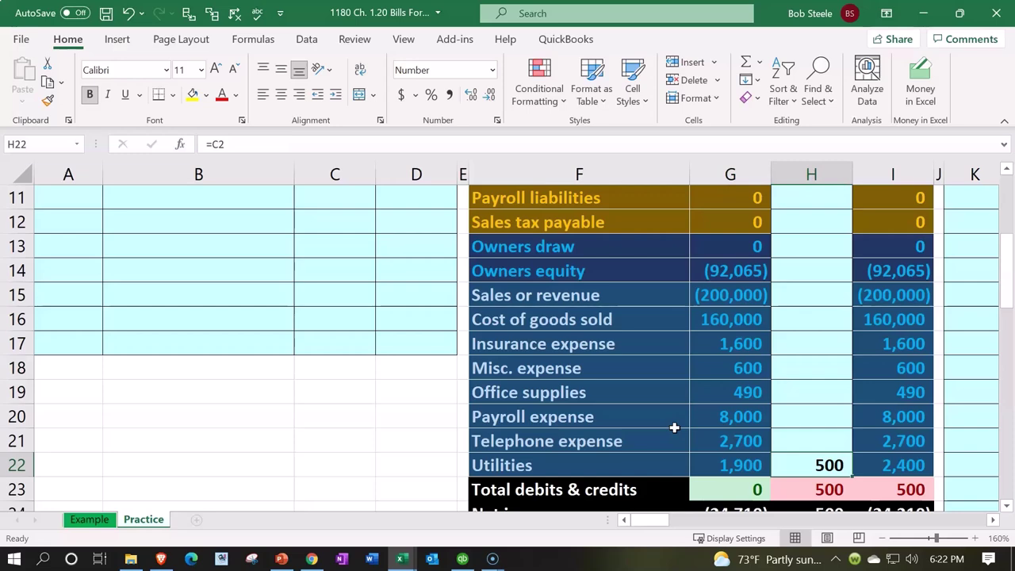
{"action": "key", "text": "Right"}
{"action": "scroll", "coordinate": [674, 427], "scroll_direction": "down", "scroll_amount": 1}
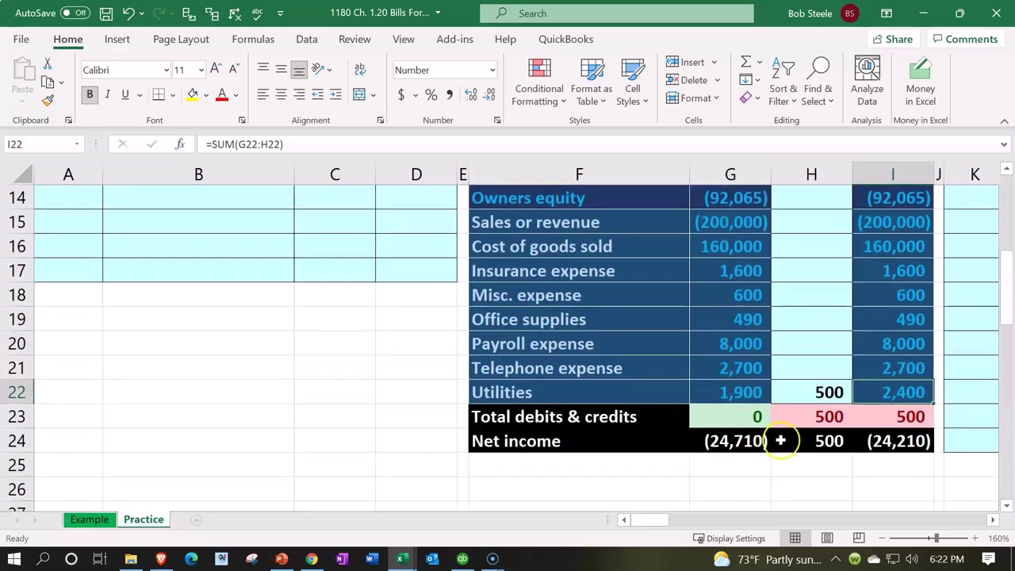
{"action": "left_click", "coordinate": [807, 420]}
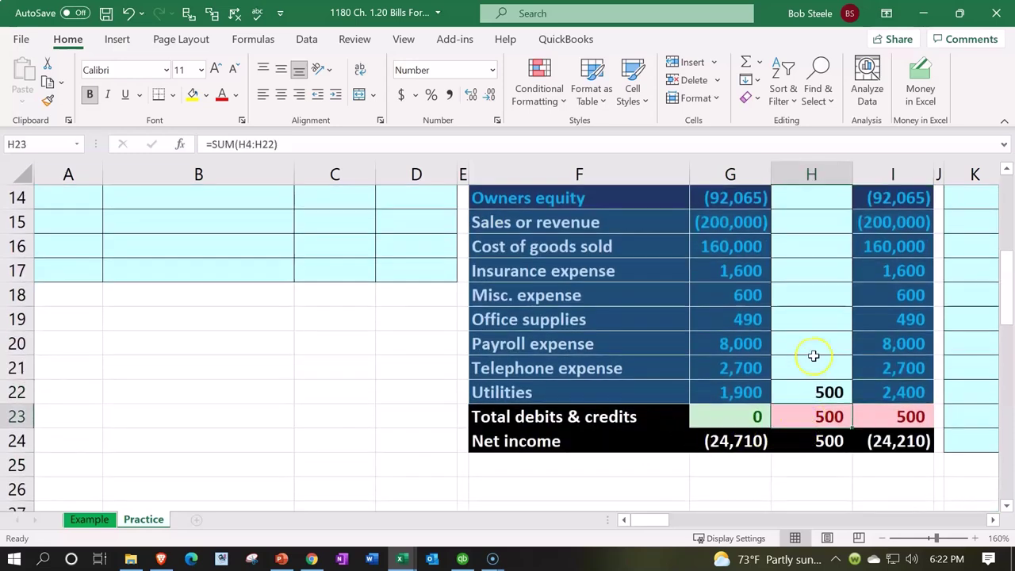
{"action": "left_click", "coordinate": [889, 411]}
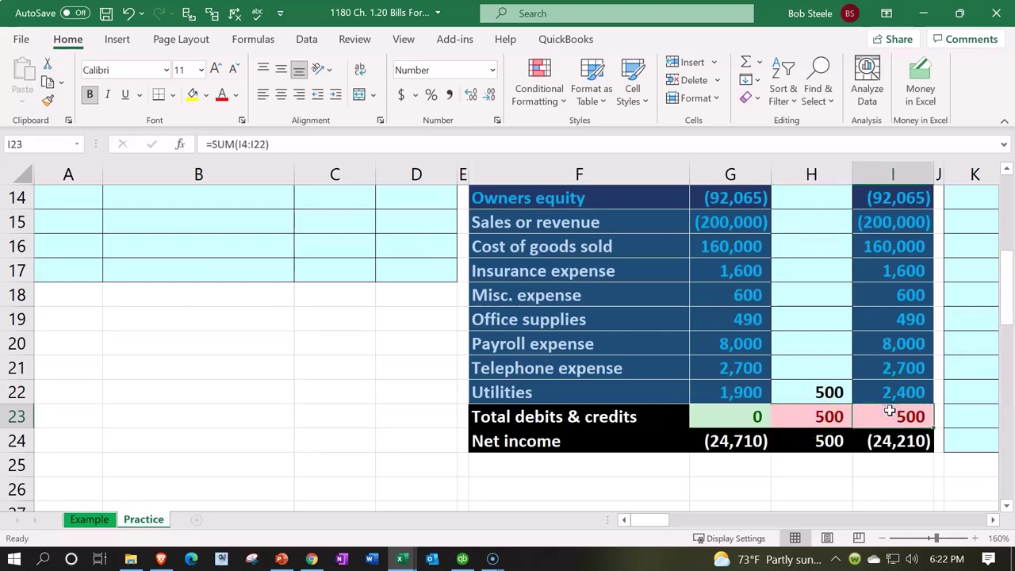
{"action": "left_click", "coordinate": [752, 442]}
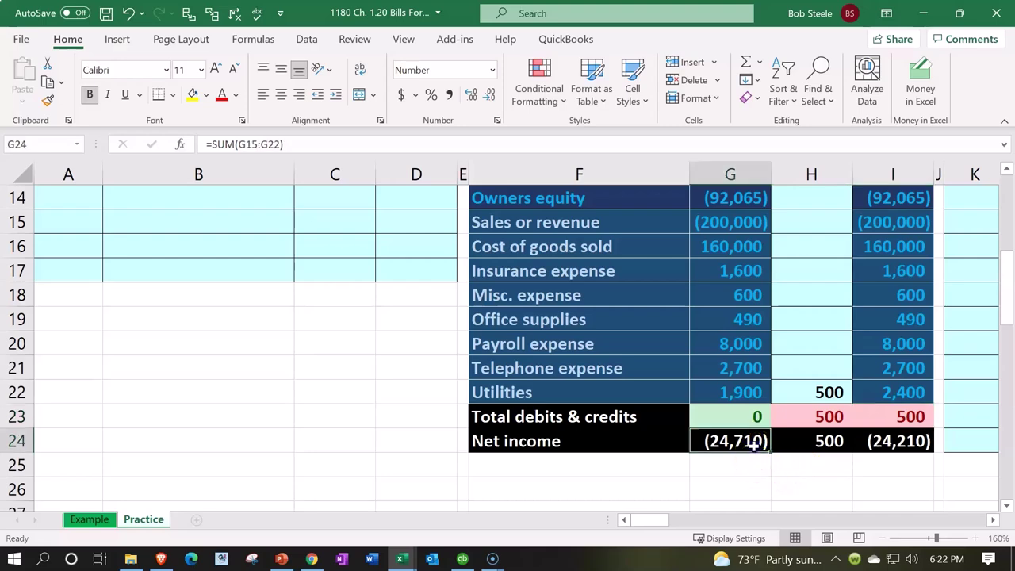
{"action": "double_click", "coordinate": [753, 442]}
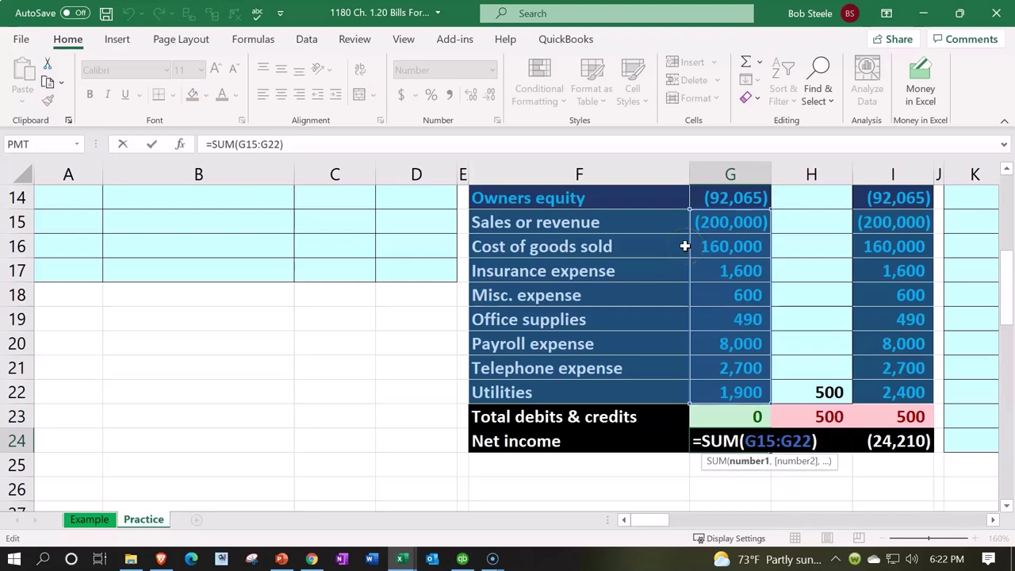
{"action": "key", "text": "Return"}
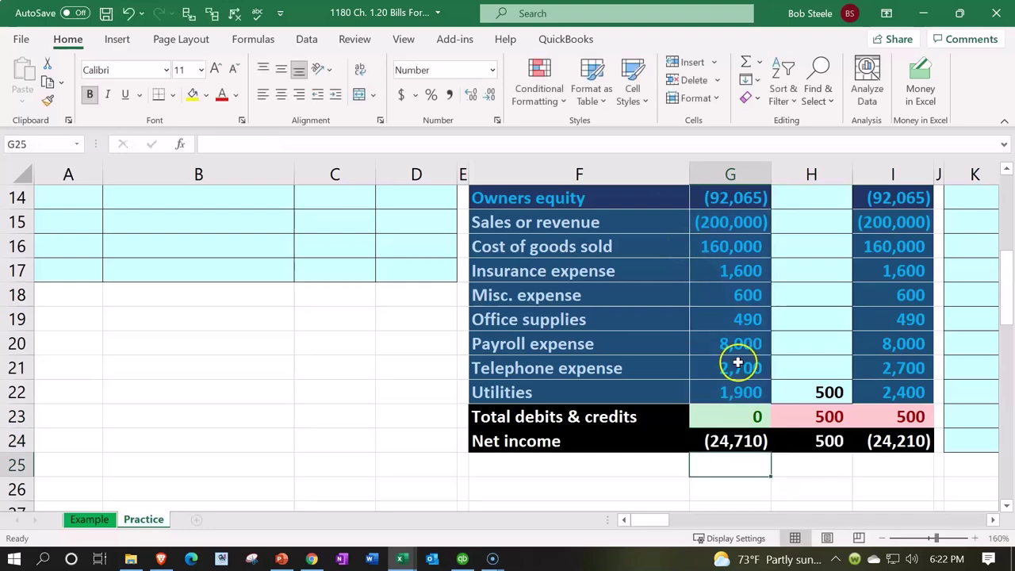
{"action": "left_click", "coordinate": [825, 441]}
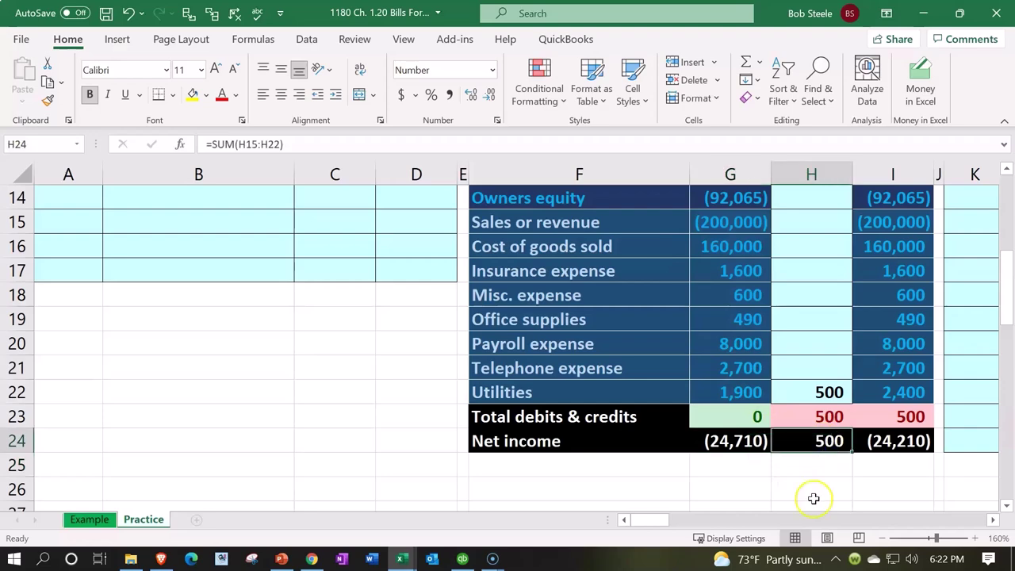
{"action": "left_click", "coordinate": [895, 441]}
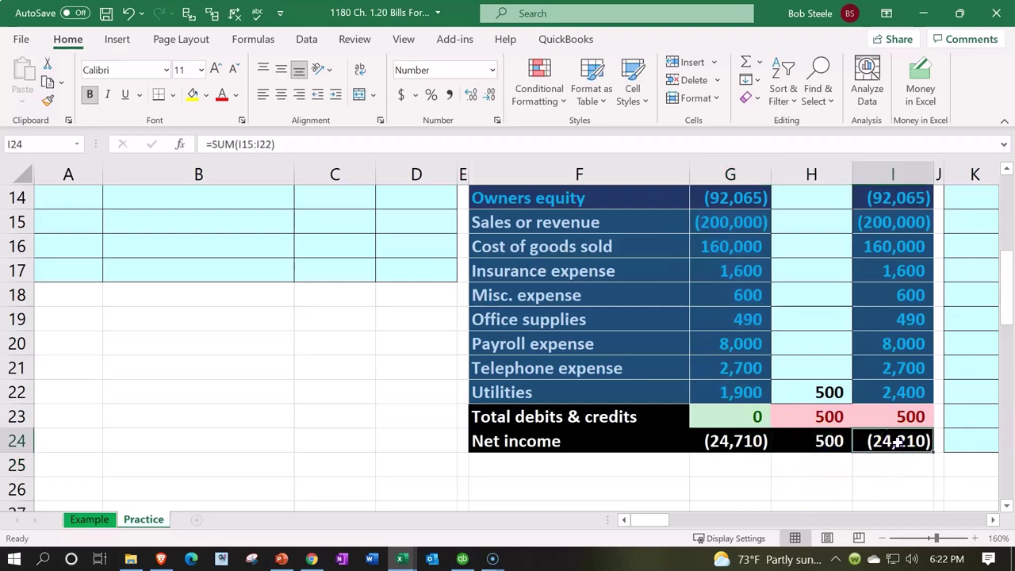
{"action": "scroll", "coordinate": [883, 474], "scroll_direction": "up", "scroll_amount": 4}
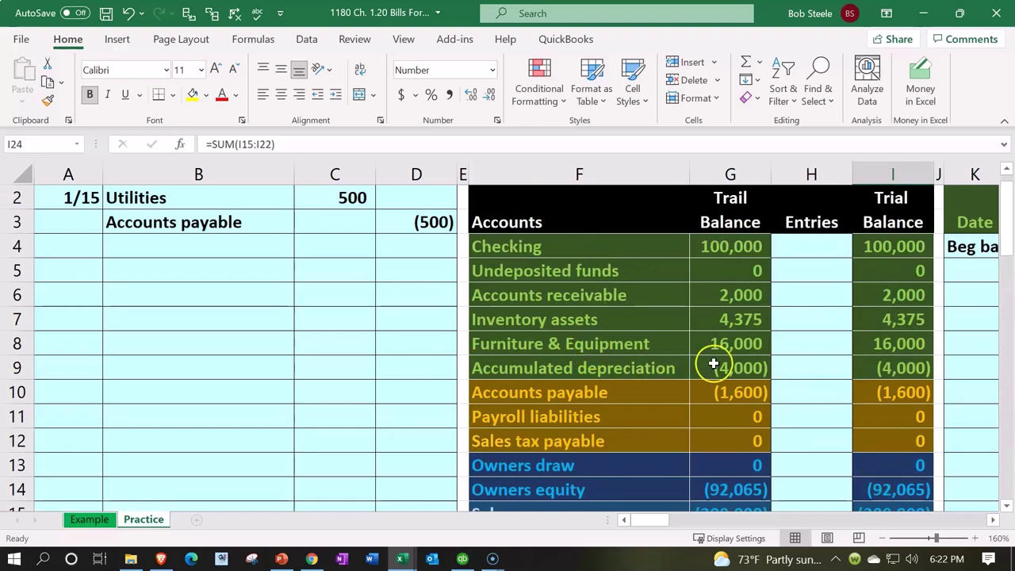
Link the Accounts payable entry H10 to the journal's 500 credit, giving (500) after cancelling a mistaken start
{"action": "left_click", "coordinate": [812, 299]}
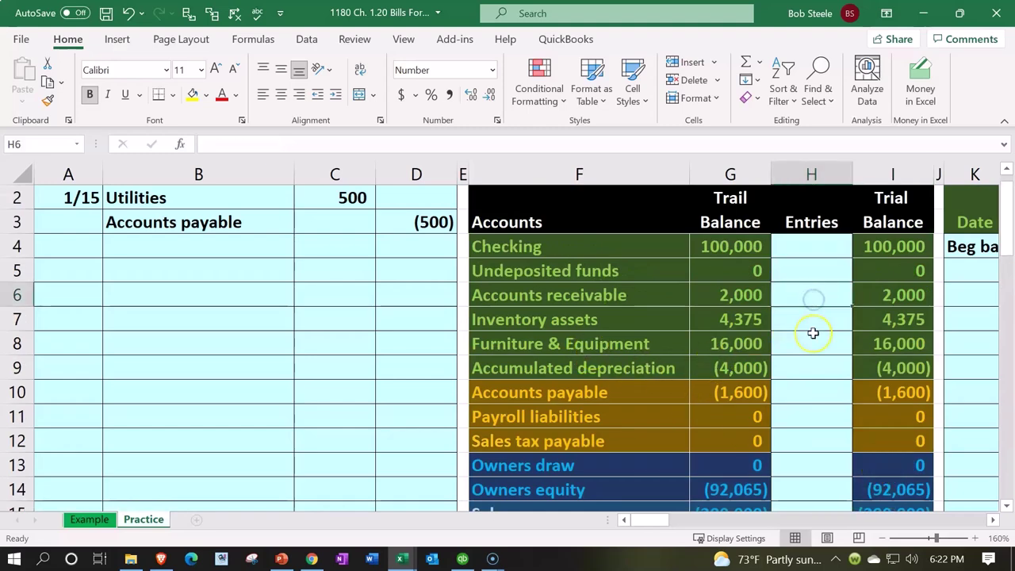
{"action": "type", "text": "="}
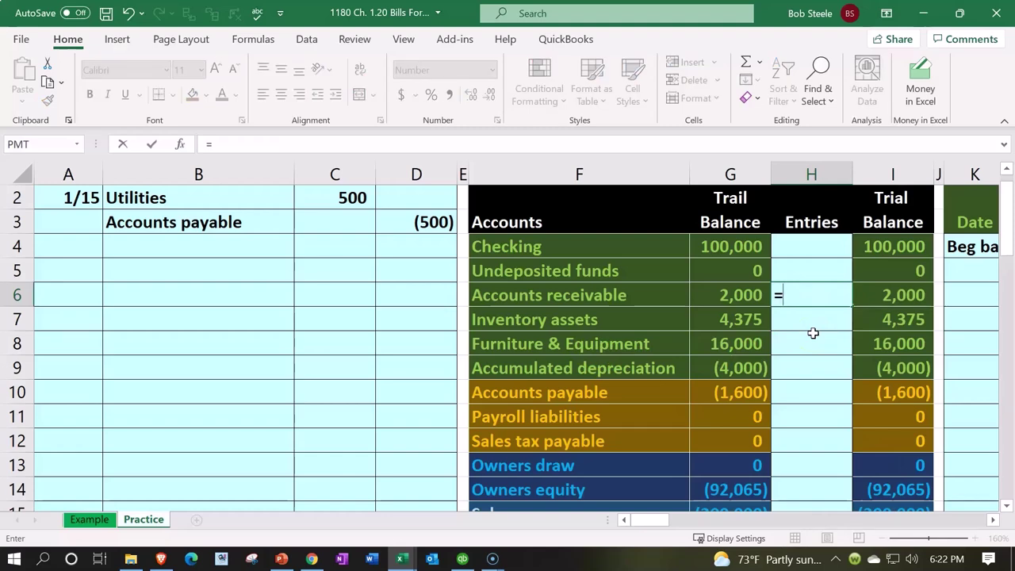
{"action": "key", "text": "Escape"}
{"action": "key", "text": "Down"}
{"action": "key", "text": "Down"}
{"action": "key", "text": "Down"}
{"action": "key", "text": "Down"}
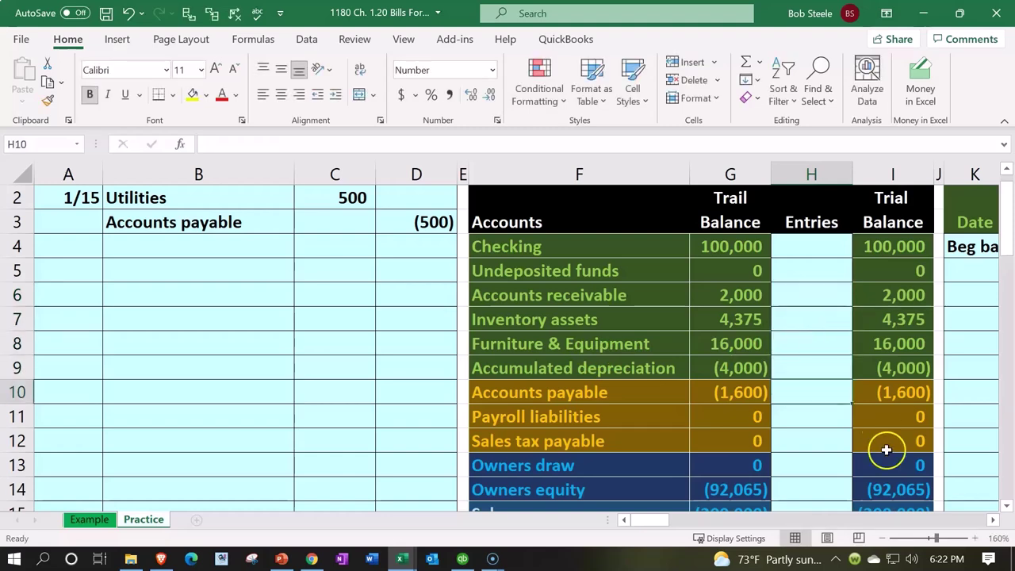
{"action": "type", "text": "="}
{"action": "key", "text": "Left"}
{"action": "key", "text": "Left"}
{"action": "key", "text": "Left"}
{"action": "key", "text": "Left"}
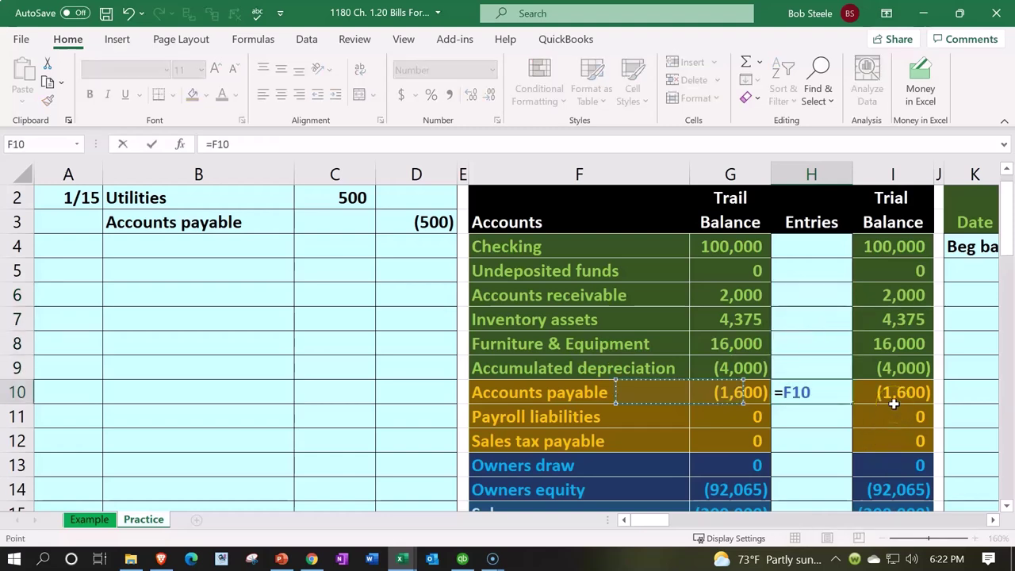
{"action": "key", "text": "Up"}
{"action": "key", "text": "Up"}
{"action": "key", "text": "Up"}
{"action": "key", "text": "Up"}
{"action": "key", "text": "Up"}
{"action": "key", "text": "Up"}
{"action": "key", "text": "Return"}
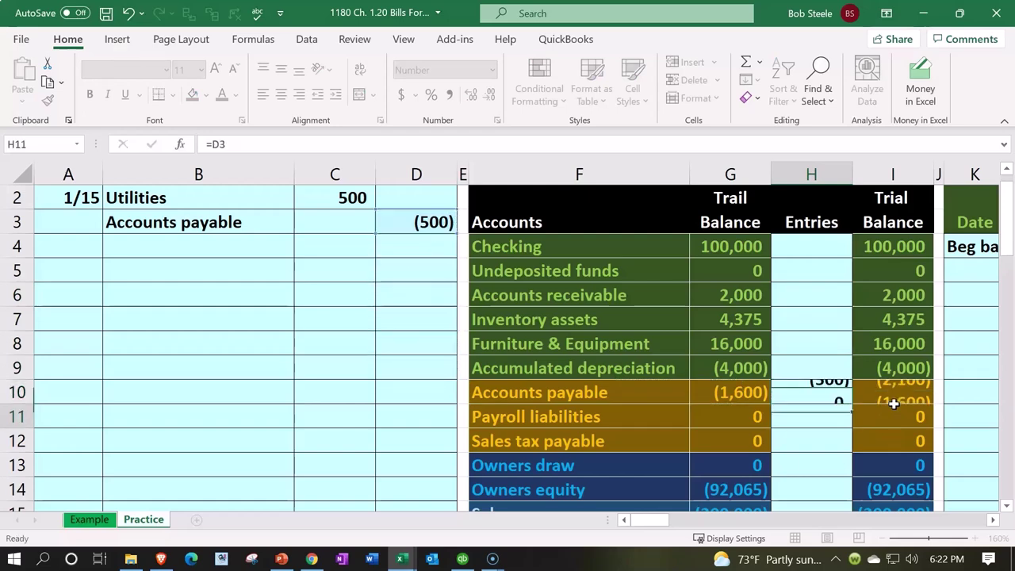
{"action": "left_click", "coordinate": [729, 395]}
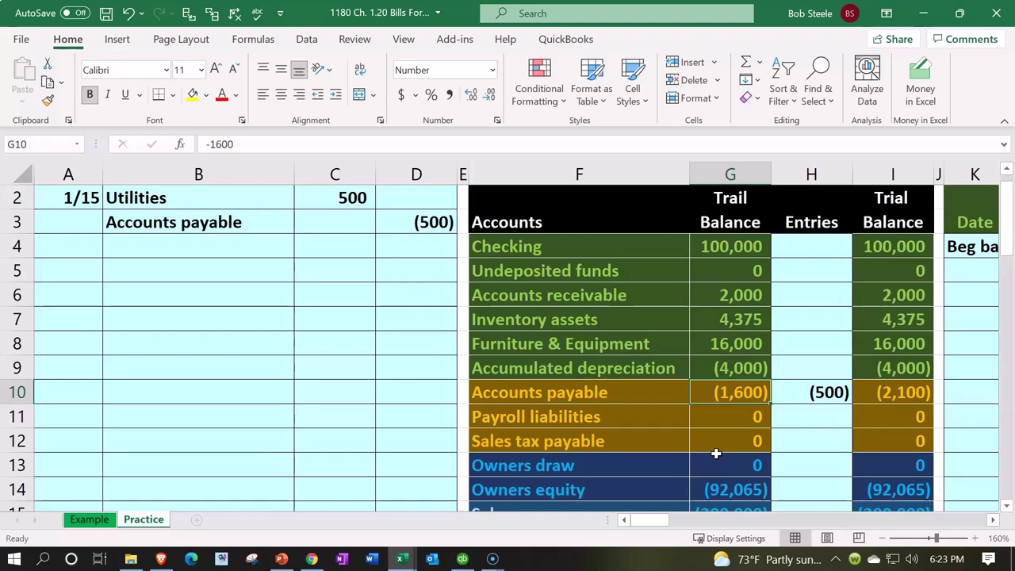
Check the H10 Accounts payable entry behind the (2,100) ending balance
{"action": "key", "text": "Right"}
{"action": "key", "text": "Right"}
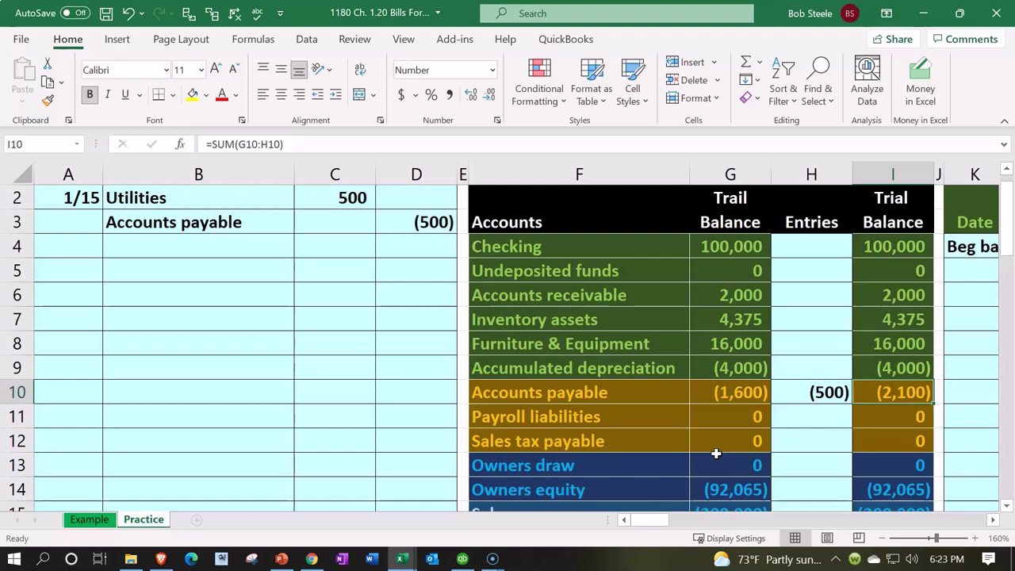
Review the Accounts payable ending balance formula =SUM(G10:H10)
{"action": "left_click", "coordinate": [798, 238]}
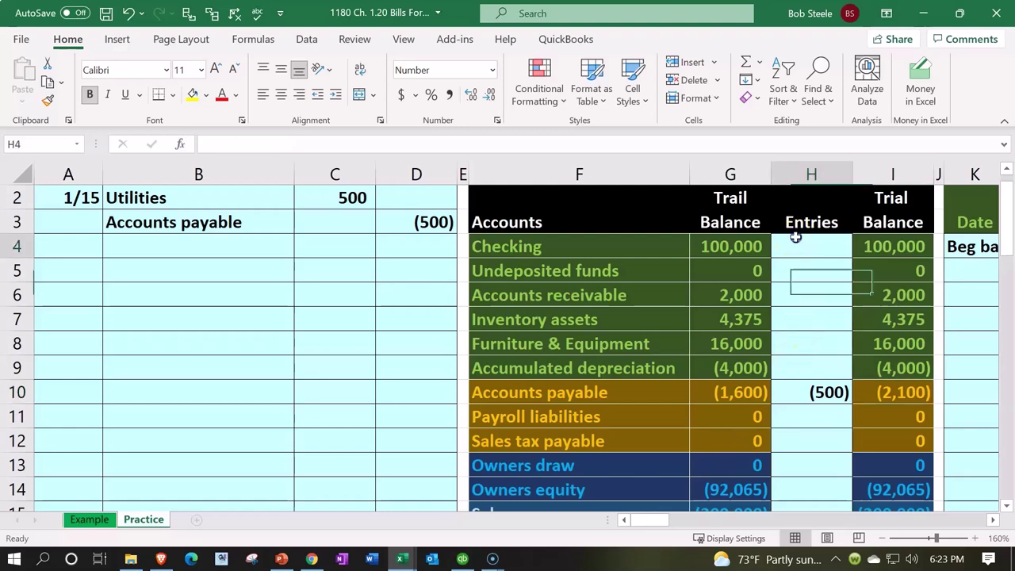
{"action": "scroll", "coordinate": [799, 279], "scroll_direction": "down", "scroll_amount": 1}
{"action": "scroll", "coordinate": [799, 278], "scroll_direction": "down", "scroll_amount": 2}
{"action": "left_click", "coordinate": [883, 241]}
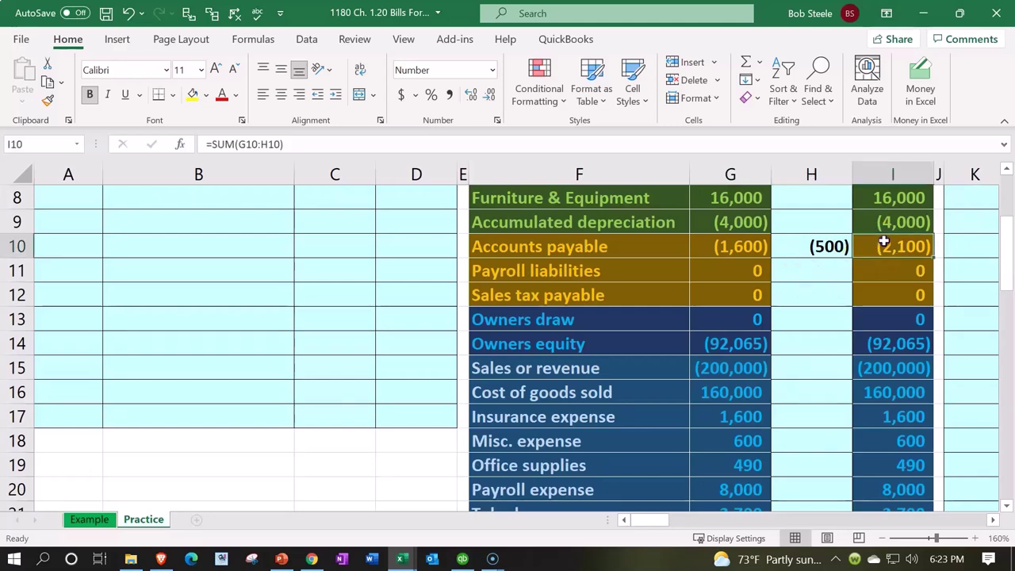
{"action": "scroll", "coordinate": [883, 240], "scroll_direction": "down", "scroll_amount": 2}
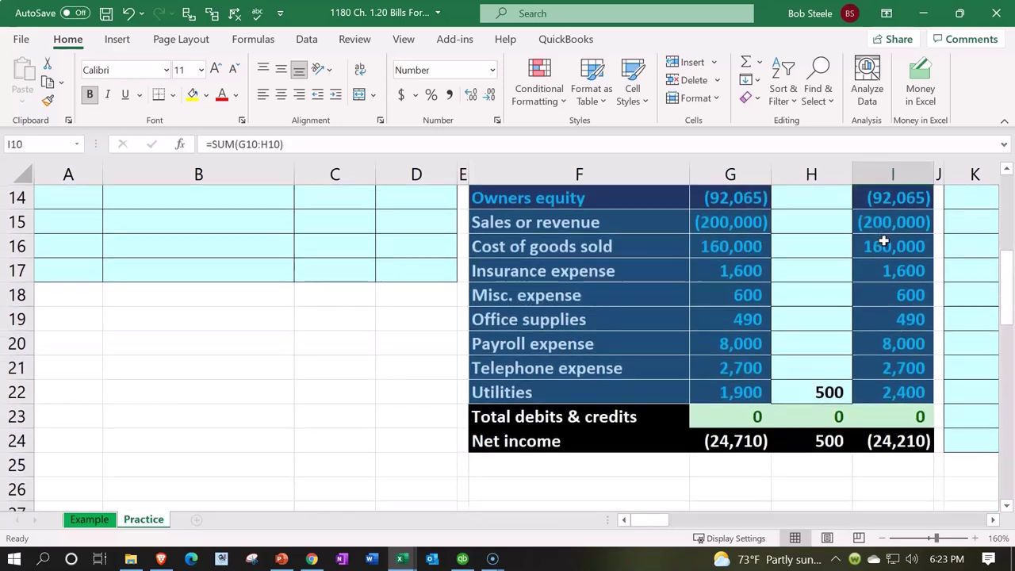
Verify =SUM(I4:I22) totals 0 and net income =SUM(I15:I22) reads (24,210)
{"action": "double_click", "coordinate": [888, 416]}
{"action": "key", "text": "Return"}
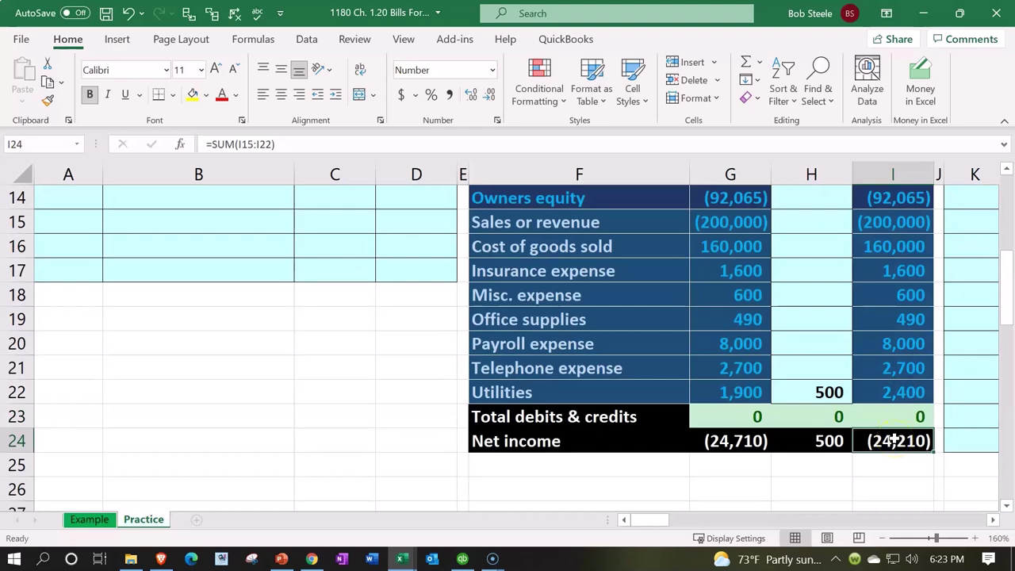
{"action": "double_click", "coordinate": [894, 441]}
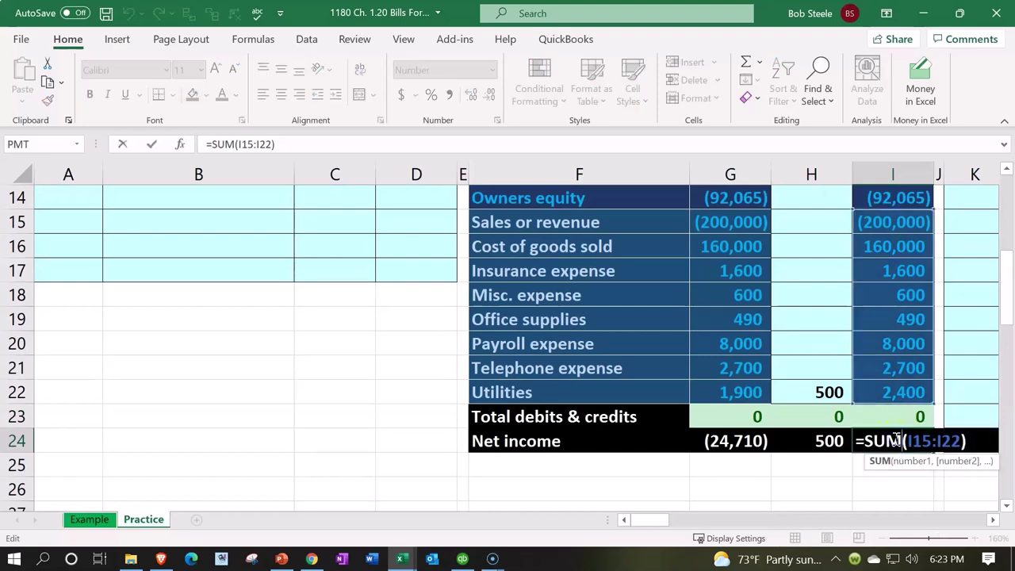
{"action": "scroll", "coordinate": [895, 438], "scroll_direction": "up", "scroll_amount": 1}
{"action": "scroll", "coordinate": [894, 438], "scroll_direction": "up", "scroll_amount": 1}
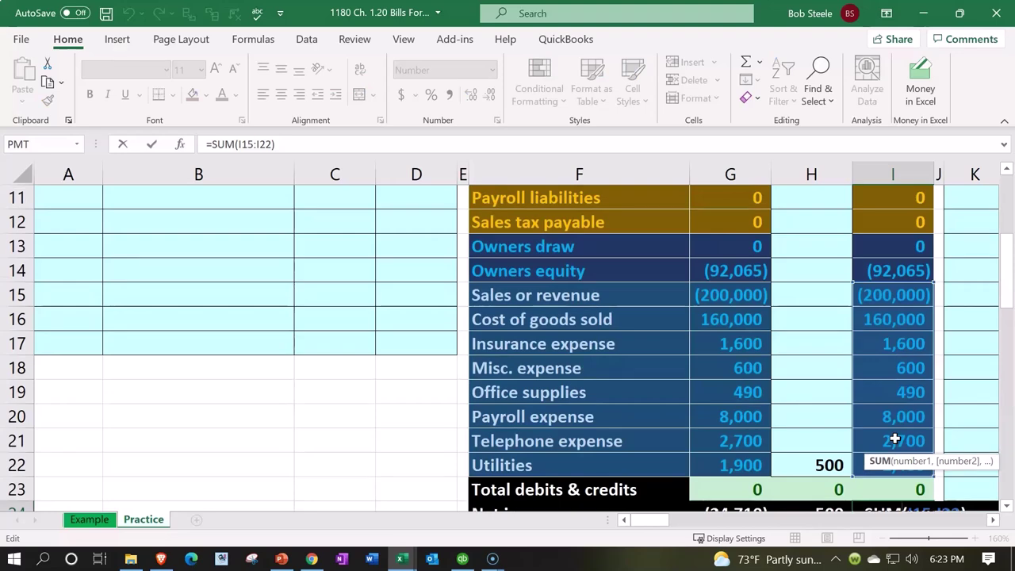
{"action": "key", "text": "Return"}
{"action": "scroll", "coordinate": [894, 436], "scroll_direction": "up", "scroll_amount": 4}
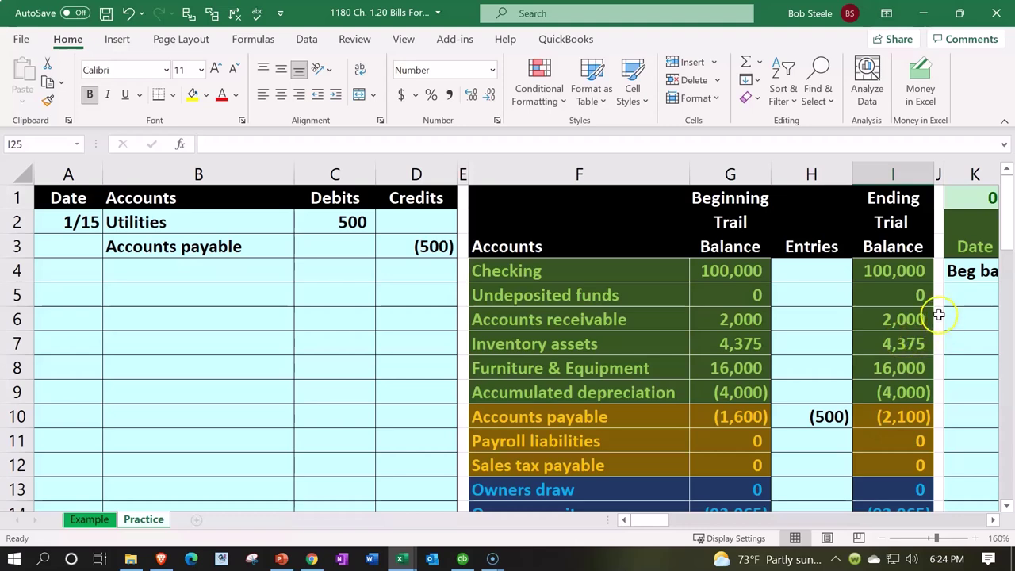
{"action": "left_click", "coordinate": [903, 271]}
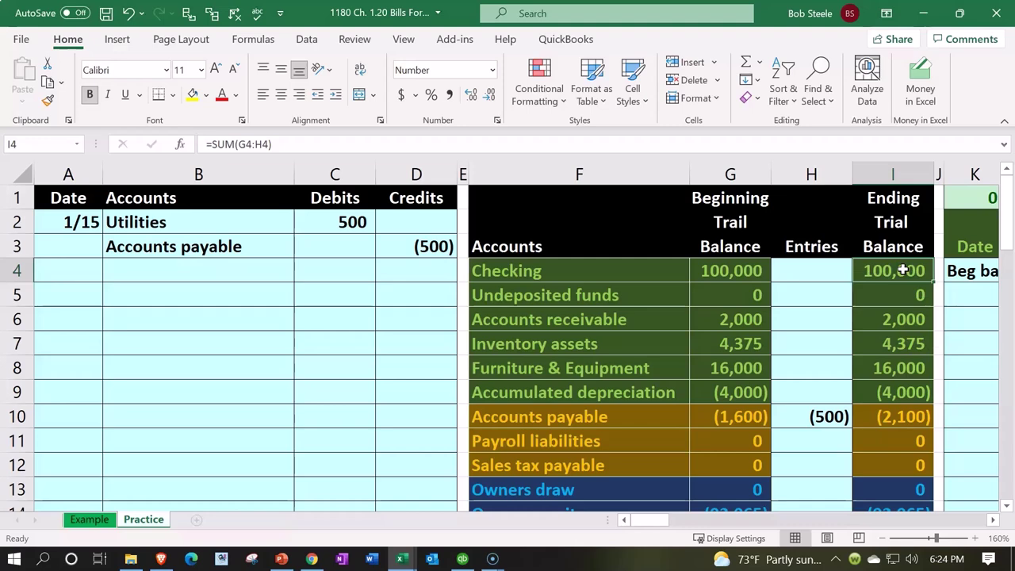
{"action": "scroll", "coordinate": [880, 333], "scroll_direction": "down", "scroll_amount": 3}
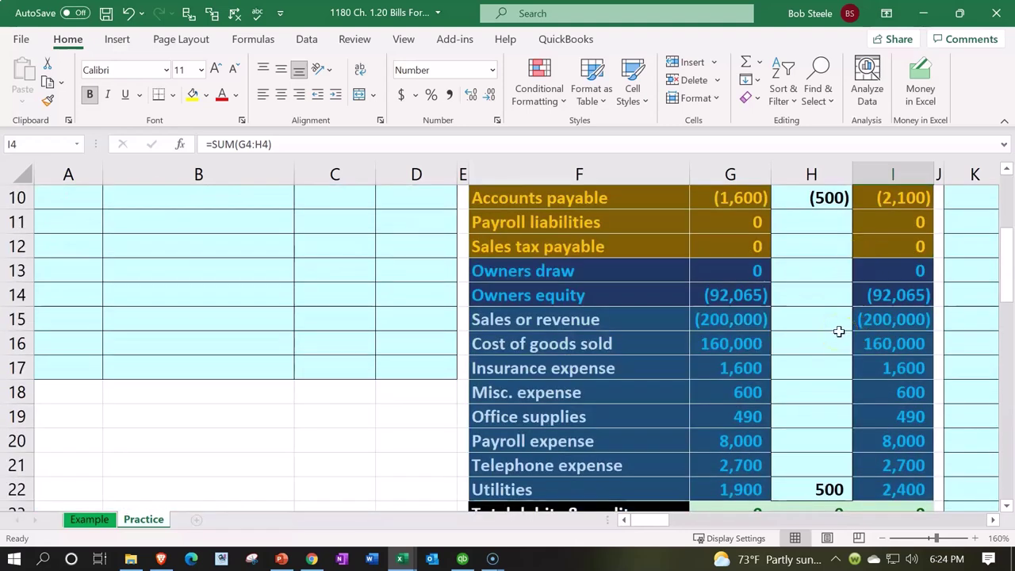
{"action": "scroll", "coordinate": [839, 331], "scroll_direction": "up", "scroll_amount": 3}
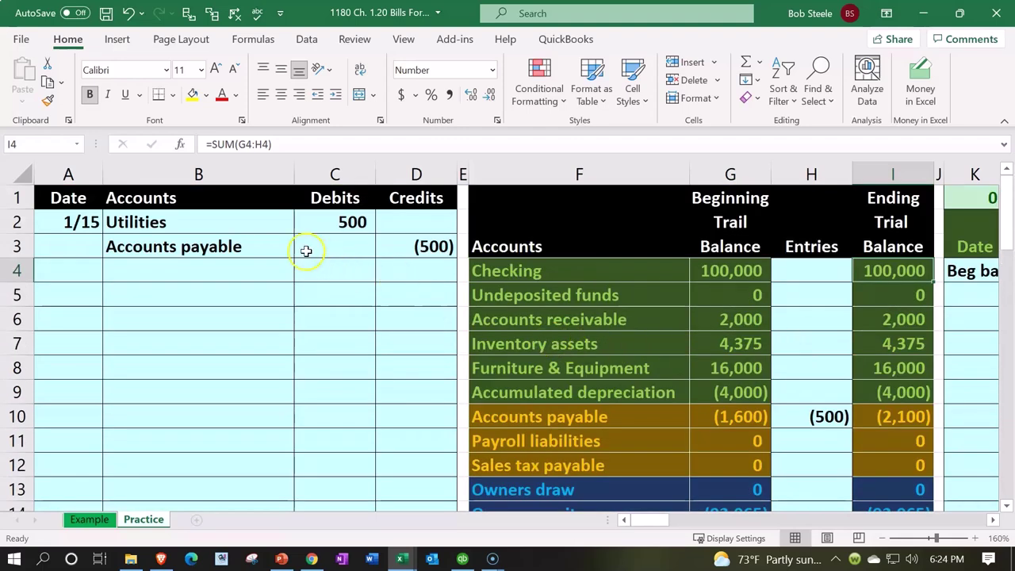
{"action": "left_click_drag", "start_coordinate": [249, 221], "coordinate": [299, 214]}
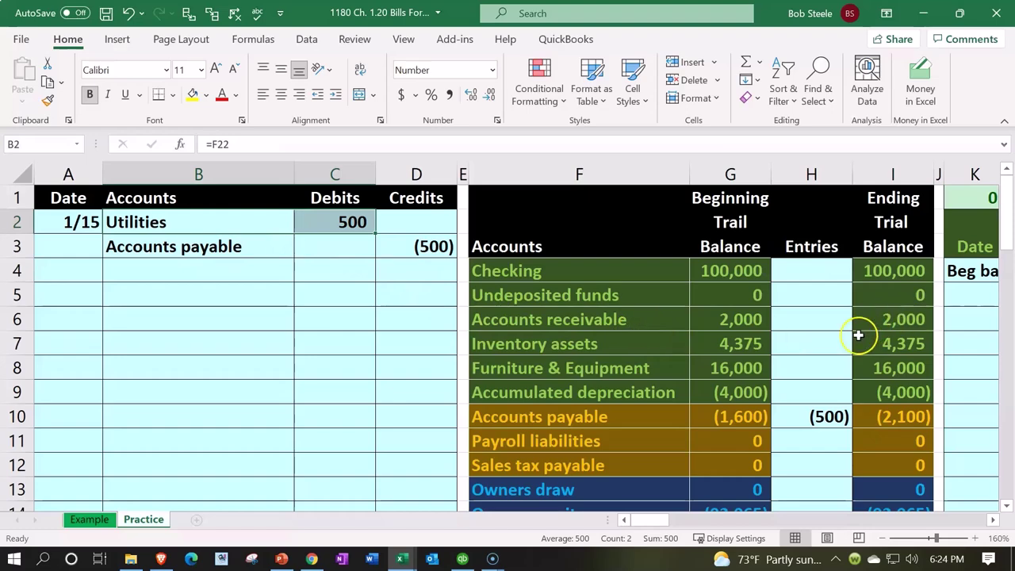
{"action": "scroll", "coordinate": [777, 397], "scroll_direction": "down", "scroll_amount": 4}
{"action": "left_click", "coordinate": [614, 423]}
Move across the sheet to the Utilities general ledger's first empty Date cell, AU17
{"action": "left_click_drag", "start_coordinate": [614, 422], "coordinate": [615, 422]}
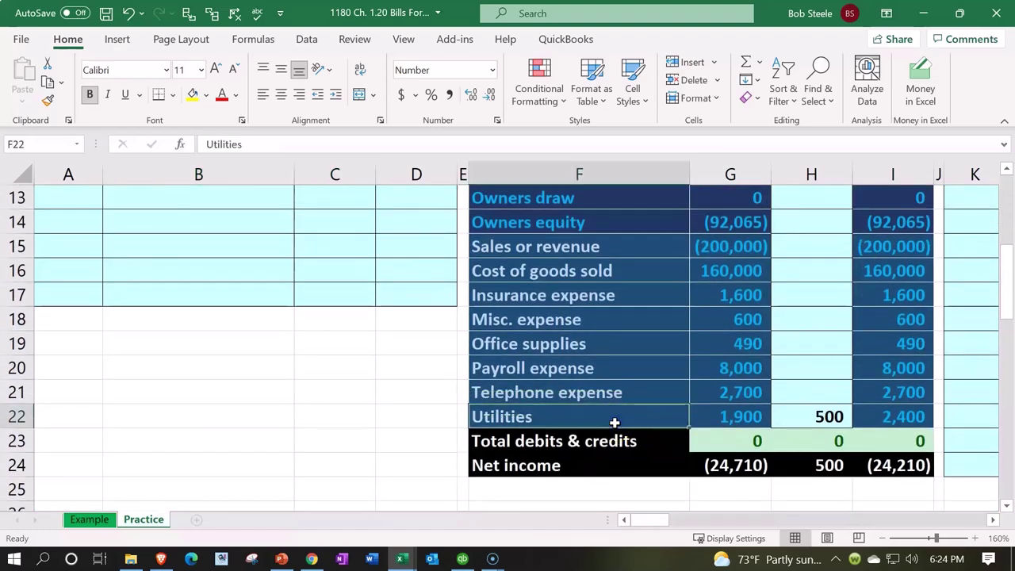
{"action": "scroll", "coordinate": [615, 422], "scroll_direction": "up", "scroll_amount": 4}
{"action": "left_click", "coordinate": [614, 298]}
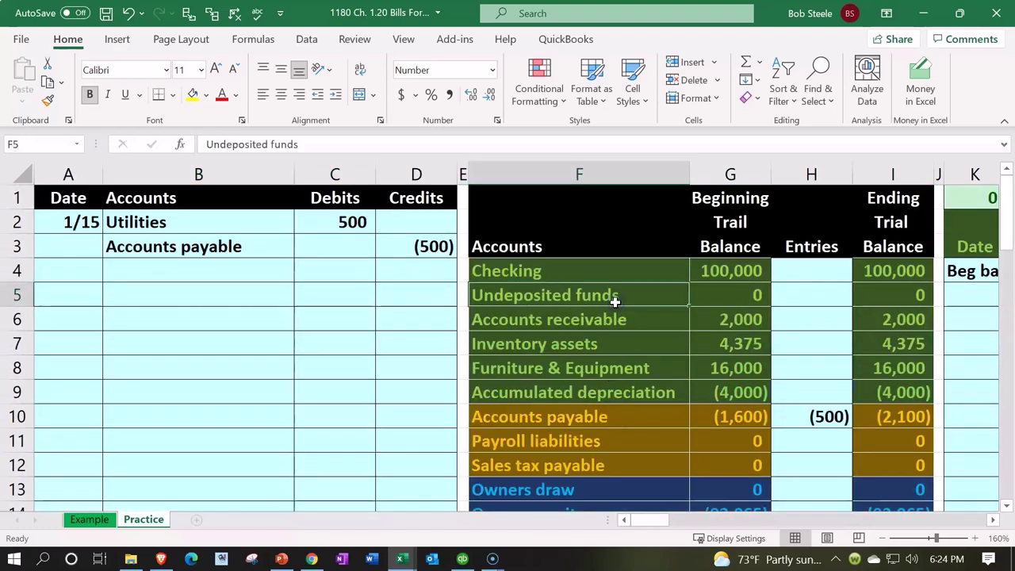
{"action": "key", "text": "Right"}
{"action": "key", "text": "Right"}
{"action": "key", "text": "Right"}
{"action": "key", "text": "Right"}
{"action": "key", "text": "Right"}
{"action": "key", "text": "Right"}
{"action": "key", "text": "Right"}
{"action": "key", "text": "Right"}
{"action": "key", "text": "Right"}
{"action": "key", "text": "Right"}
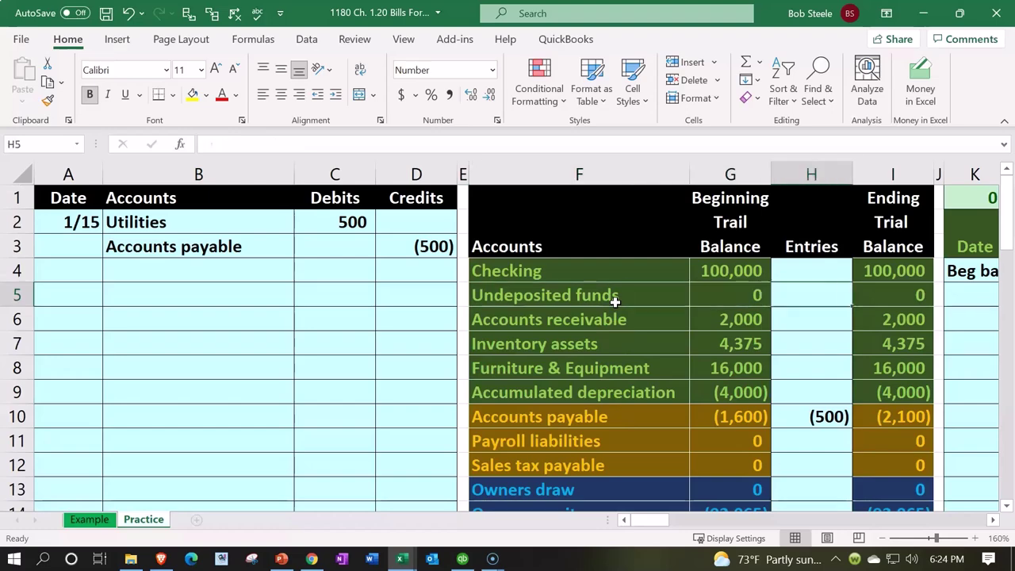
{"action": "key", "text": "Right"}
{"action": "key", "text": "Right"}
{"action": "key", "text": "Right"}
{"action": "key", "text": "Right"}
{"action": "key", "text": "Right"}
{"action": "key", "text": "Right"}
{"action": "key", "text": "Right"}
{"action": "key", "text": "Right"}
{"action": "key", "text": "Right"}
{"action": "key", "text": "Right"}
{"action": "key", "text": "Right"}
{"action": "key", "text": "Right"}
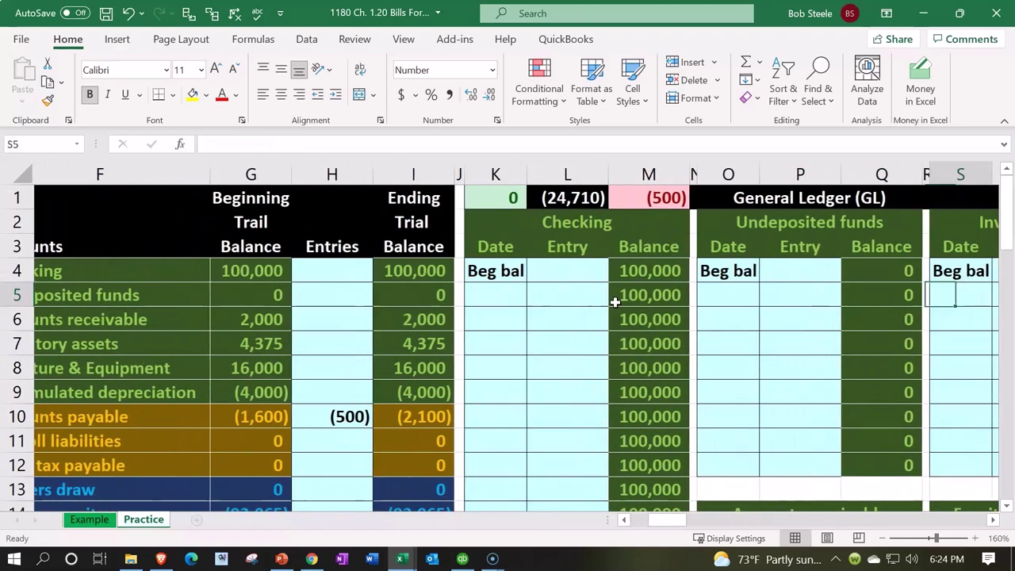
{"action": "key", "text": "Right"}
{"action": "key", "text": "Right"}
{"action": "key", "text": "Right"}
{"action": "key", "text": "Right"}
{"action": "key", "text": "Right"}
{"action": "key", "text": "Right"}
{"action": "key", "text": "Right"}
{"action": "key", "text": "Right"}
{"action": "key", "text": "Right"}
{"action": "key", "text": "Right"}
{"action": "key", "text": "Right"}
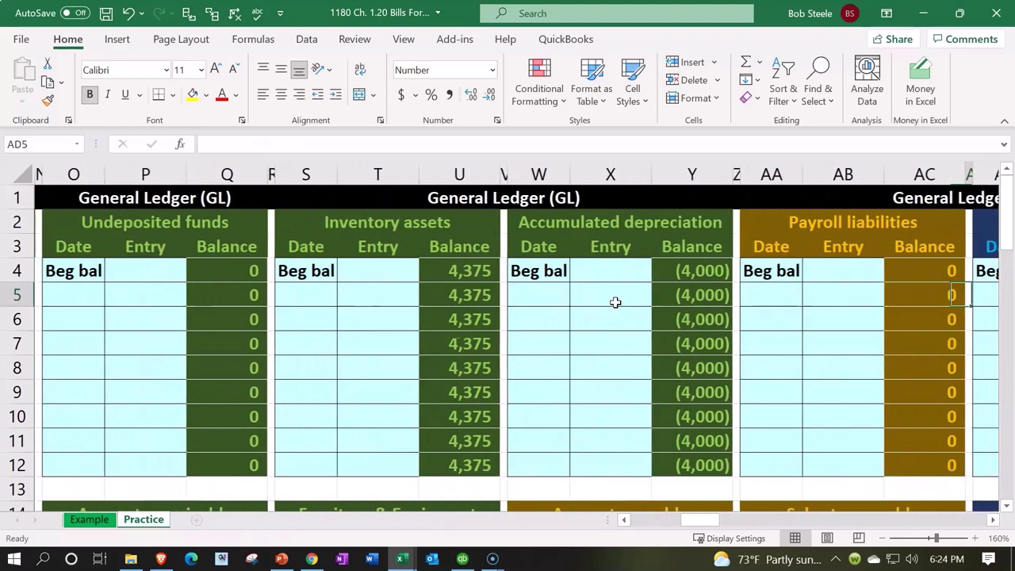
{"action": "key", "text": "Right"}
{"action": "key", "text": "Right"}
{"action": "key", "text": "Right"}
{"action": "key", "text": "Right"}
{"action": "key", "text": "Right"}
{"action": "key", "text": "Right"}
{"action": "key", "text": "Right"}
{"action": "key", "text": "Right"}
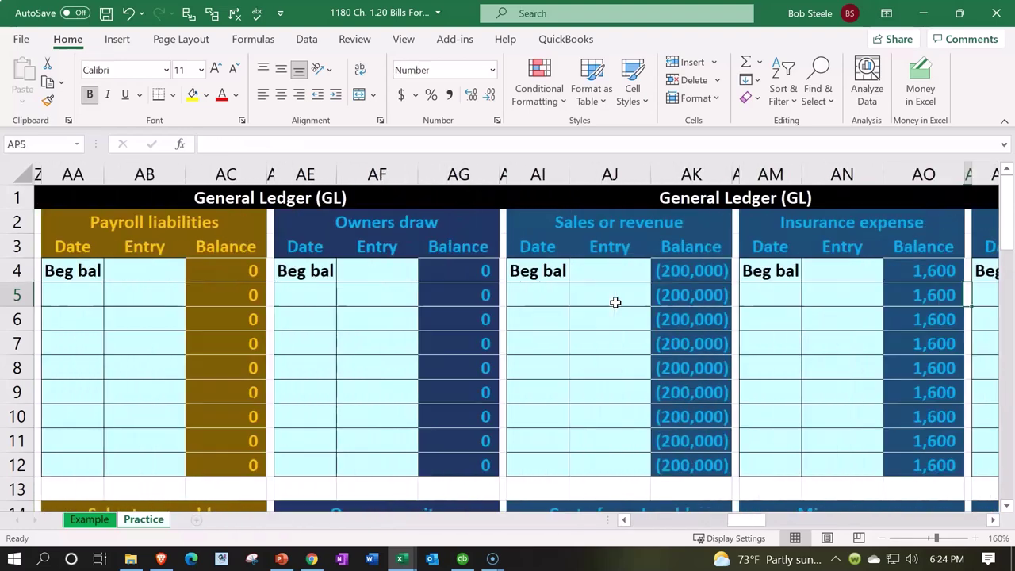
{"action": "key", "text": "Right"}
{"action": "key", "text": "Right"}
{"action": "key", "text": "Right"}
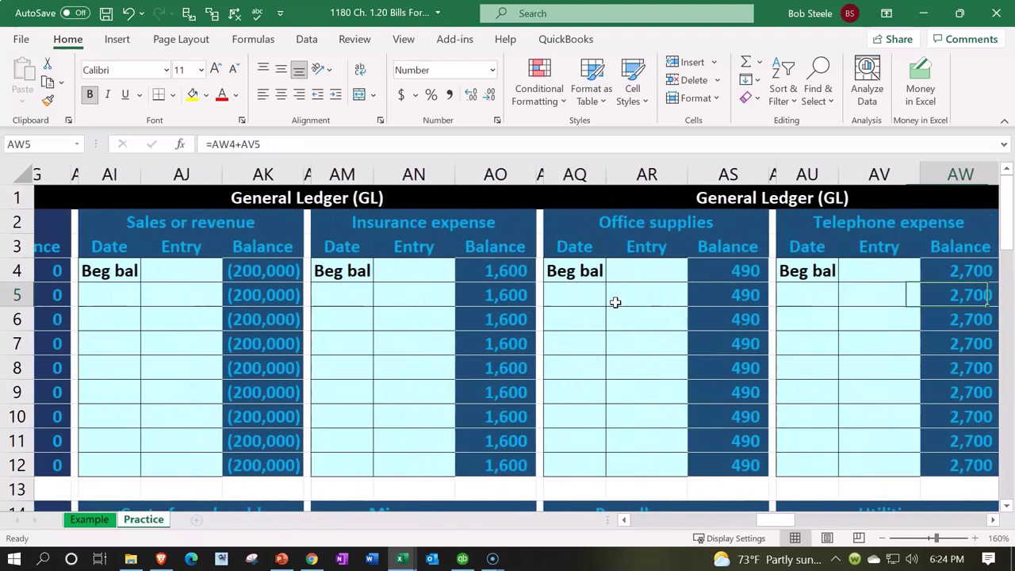
{"action": "key", "text": "Down"}
{"action": "key", "text": "Down"}
{"action": "key", "text": "Down"}
{"action": "key", "text": "Down"}
{"action": "key", "text": "Down"}
{"action": "key", "text": "Down"}
{"action": "key", "text": "Down"}
{"action": "key", "text": "Down"}
{"action": "key", "text": "Down"}
{"action": "key", "text": "Down"}
{"action": "key", "text": "Down"}
{"action": "key", "text": "Down"}
{"action": "key", "text": "Down"}
{"action": "key", "text": "Down"}
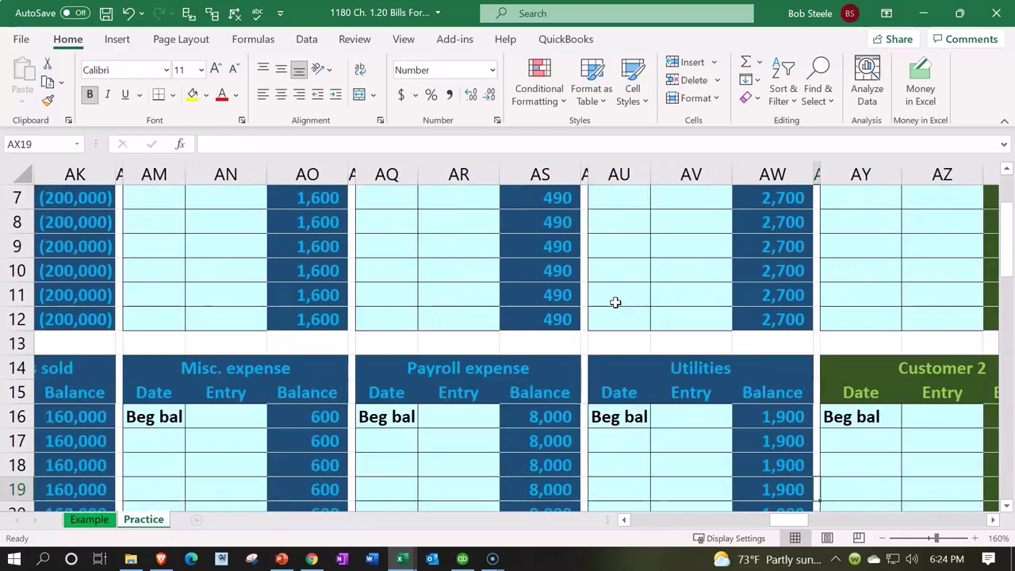
{"action": "key", "text": "Left"}
{"action": "key", "text": "Left"}
{"action": "key", "text": "Up"}
{"action": "key", "text": "Up"}
{"action": "key", "text": "Left"}
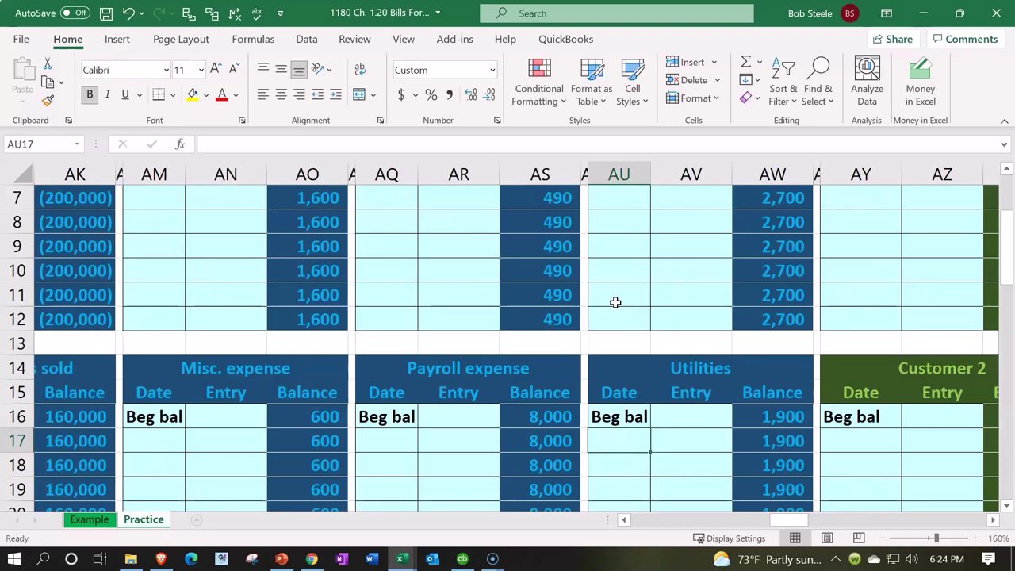
Enter the date 1/15 in the Utilities ledger's first empty row
{"action": "type", "text": "1/15"}
{"action": "key", "text": "Return"}
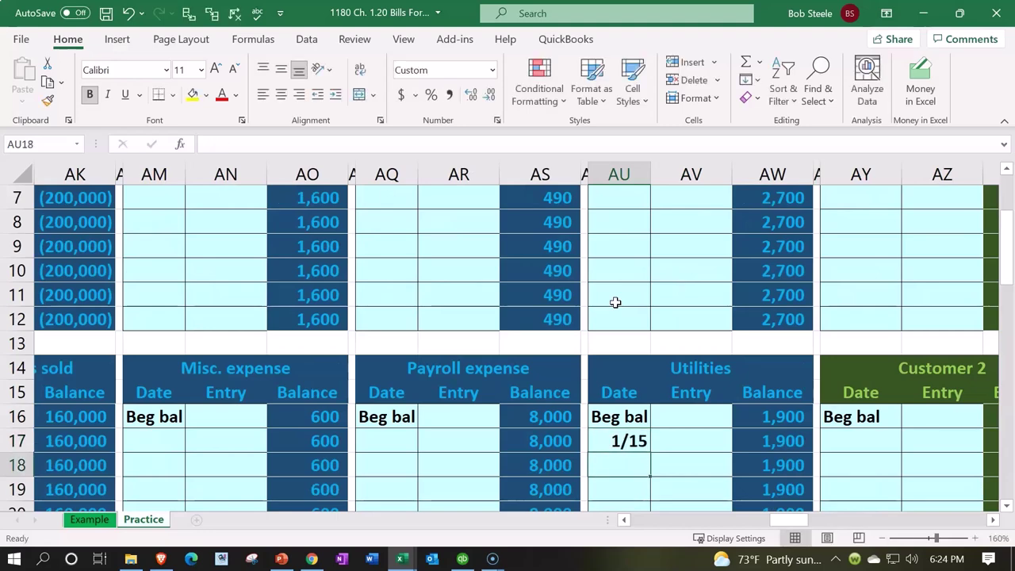
{"action": "key", "text": "Up"}
{"action": "key", "text": "Right"}
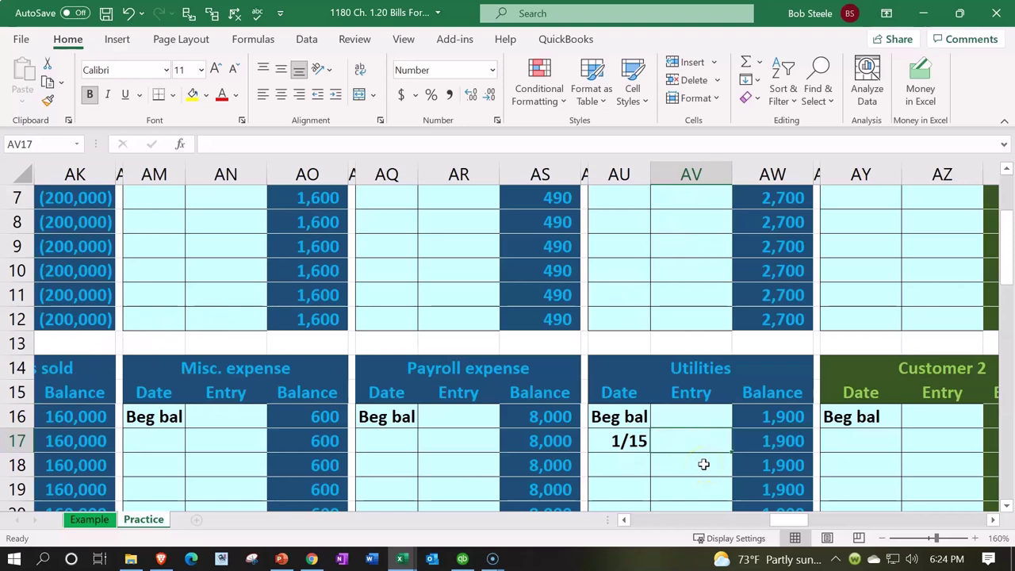
Link the adjacent Entry cell to the journal's 500 Utilities debit with =C2
{"action": "type", "text": "="}
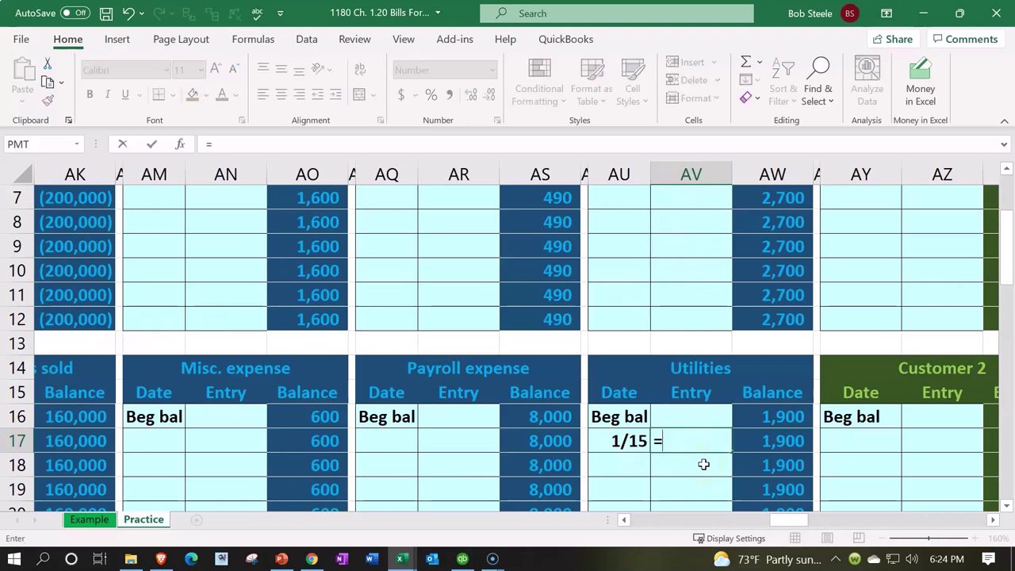
{"action": "key", "text": "Left"}
{"action": "key", "text": "Left"}
{"action": "key", "text": "Left"}
{"action": "key", "text": "Left"}
{"action": "key", "text": "Left"}
{"action": "key", "text": "Left"}
{"action": "key", "text": "Left"}
{"action": "key", "text": "Left"}
{"action": "key", "text": "Left"}
{"action": "key", "text": "Left"}
{"action": "key", "text": "Left"}
{"action": "key", "text": "Left"}
{"action": "key", "text": "Left"}
{"action": "key", "text": "Left"}
{"action": "key", "text": "Left"}
{"action": "key", "text": "Left"}
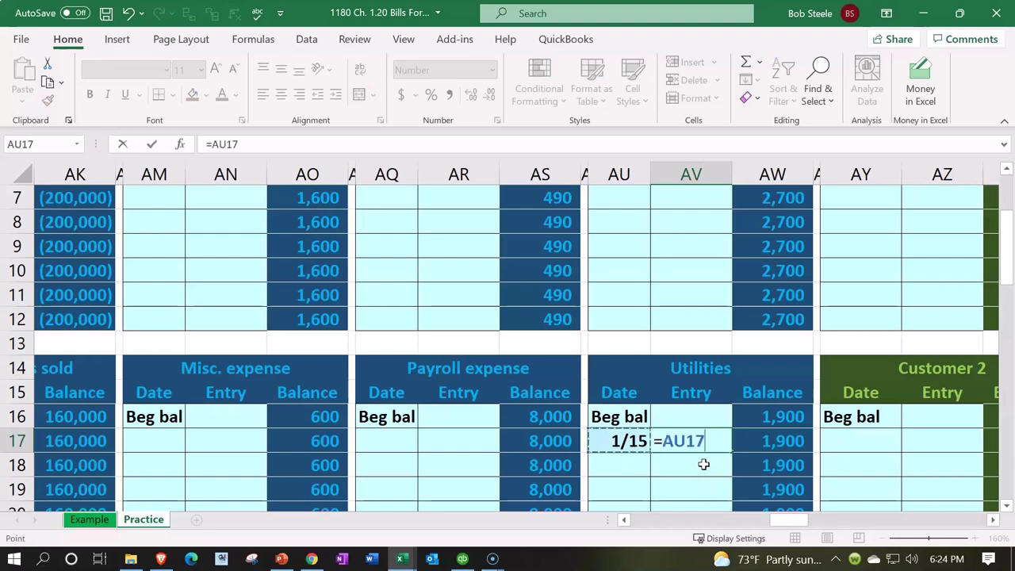
{"action": "key", "text": "Left"}
{"action": "key", "text": "Left"}
{"action": "key", "text": "Left"}
{"action": "key", "text": "Left"}
{"action": "key", "text": "Left"}
{"action": "key", "text": "Left"}
{"action": "key", "text": "Left"}
{"action": "key", "text": "Left"}
{"action": "key", "text": "Left"}
{"action": "key", "text": "Left"}
{"action": "key", "text": "Left"}
{"action": "key", "text": "Left"}
{"action": "key", "text": "Left"}
{"action": "key", "text": "Left"}
{"action": "key", "text": "Left"}
{"action": "key", "text": "Left"}
{"action": "key", "text": "Left"}
{"action": "key", "text": "Left"}
{"action": "key", "text": "Left"}
{"action": "key", "text": "Left"}
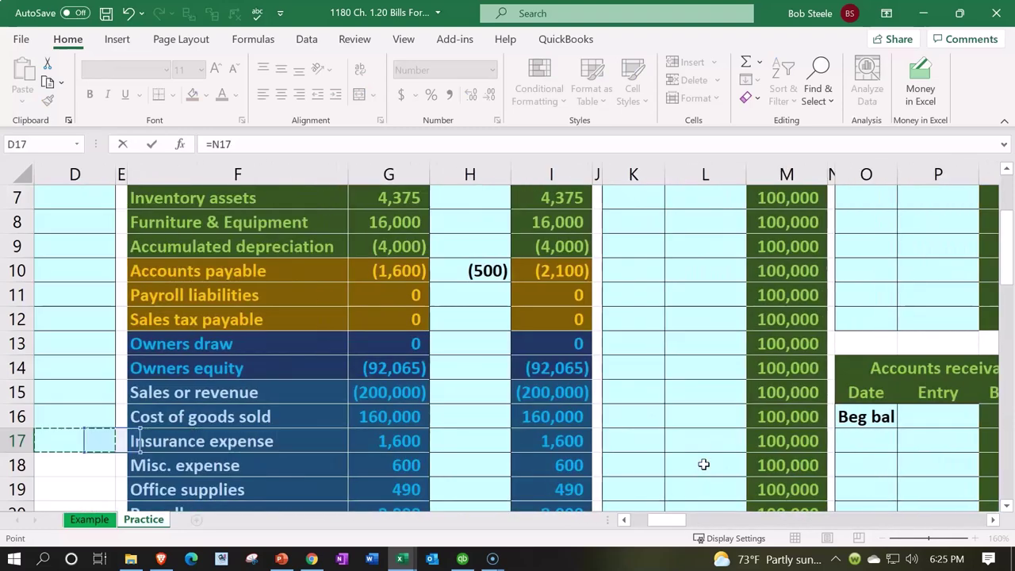
{"action": "key", "text": "Up"}
{"action": "key", "text": "Up"}
{"action": "key", "text": "Up"}
{"action": "key", "text": "Up"}
{"action": "key", "text": "Up"}
{"action": "key", "text": "Up"}
{"action": "key", "text": "Up"}
{"action": "key", "text": "Up"}
{"action": "key", "text": "Up"}
{"action": "key", "text": "Up"}
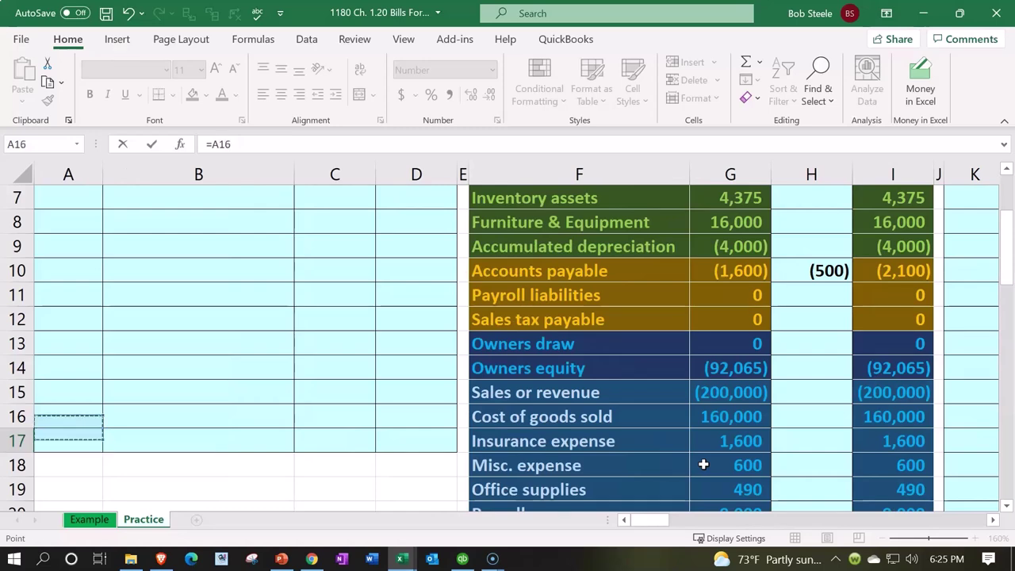
{"action": "key", "text": "Up"}
{"action": "key", "text": "Up"}
{"action": "key", "text": "Up"}
{"action": "key", "text": "Up"}
{"action": "key", "text": "Up"}
{"action": "key", "text": "Up"}
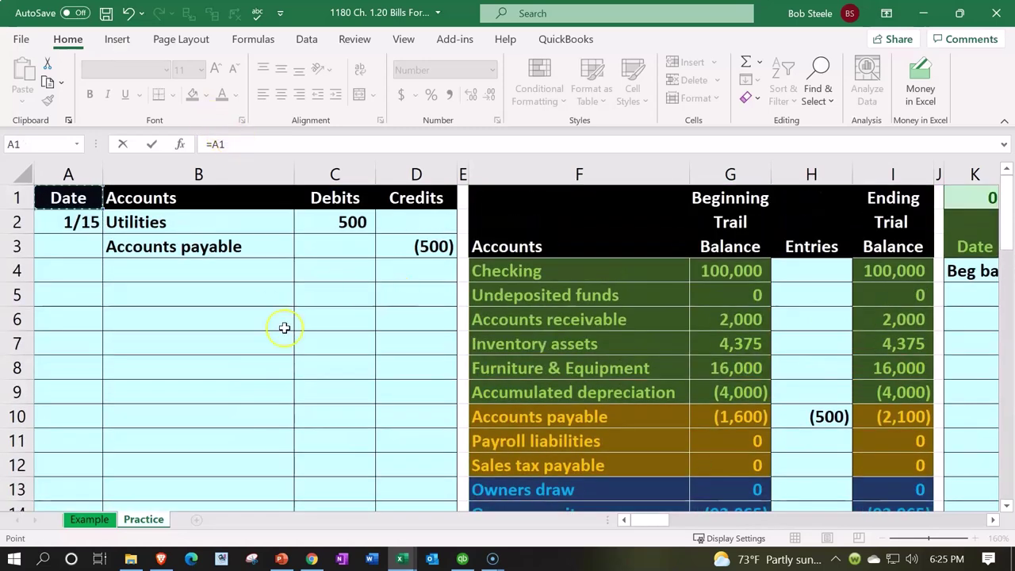
{"action": "key", "text": "Down"}
{"action": "key", "text": "Right"}
{"action": "key", "text": "Right"}
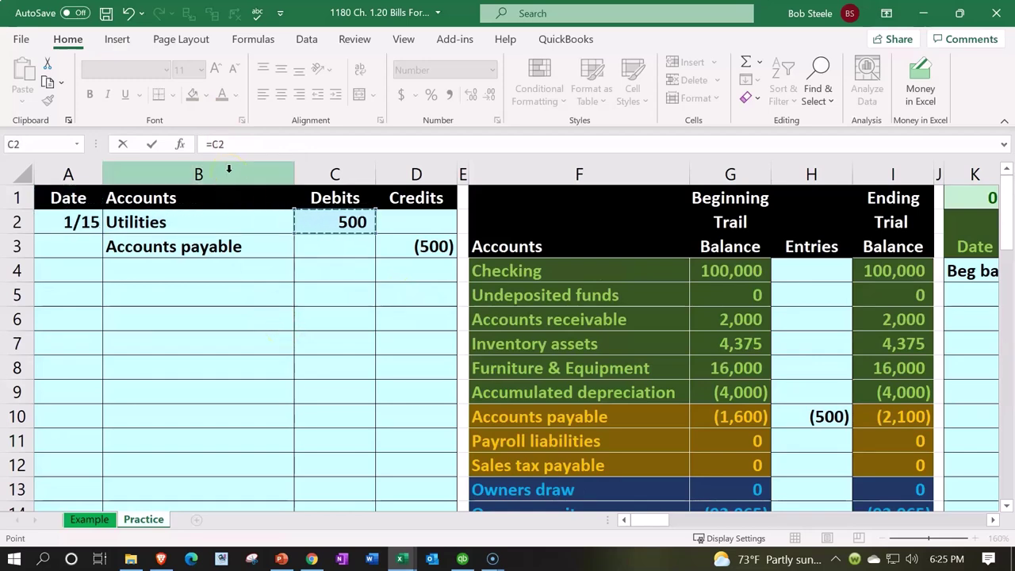
{"action": "key", "text": "Return"}
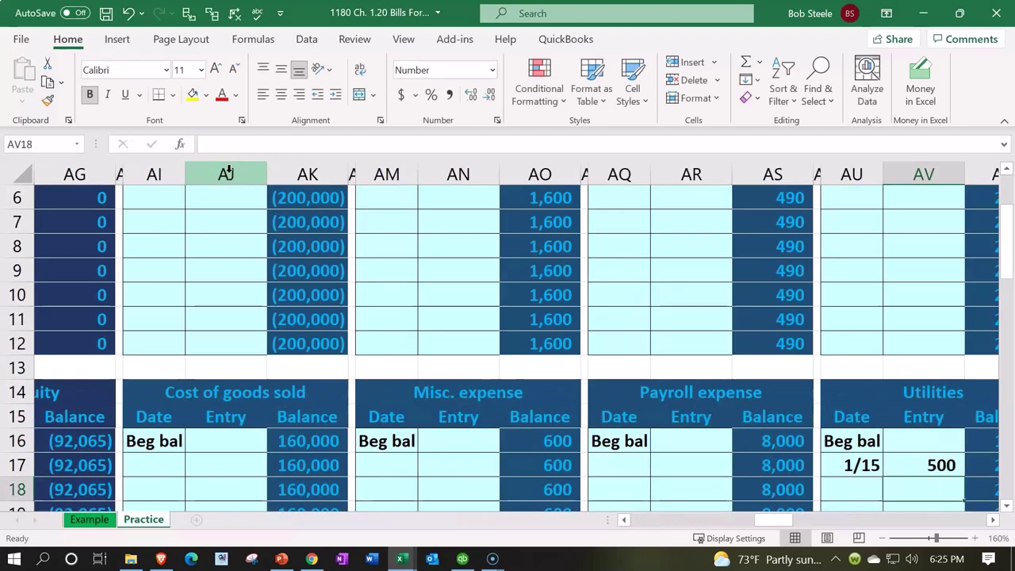
{"action": "key", "text": "Right"}
{"action": "key", "text": "Right"}
{"action": "key", "text": "Right"}
{"action": "key", "text": "Down"}
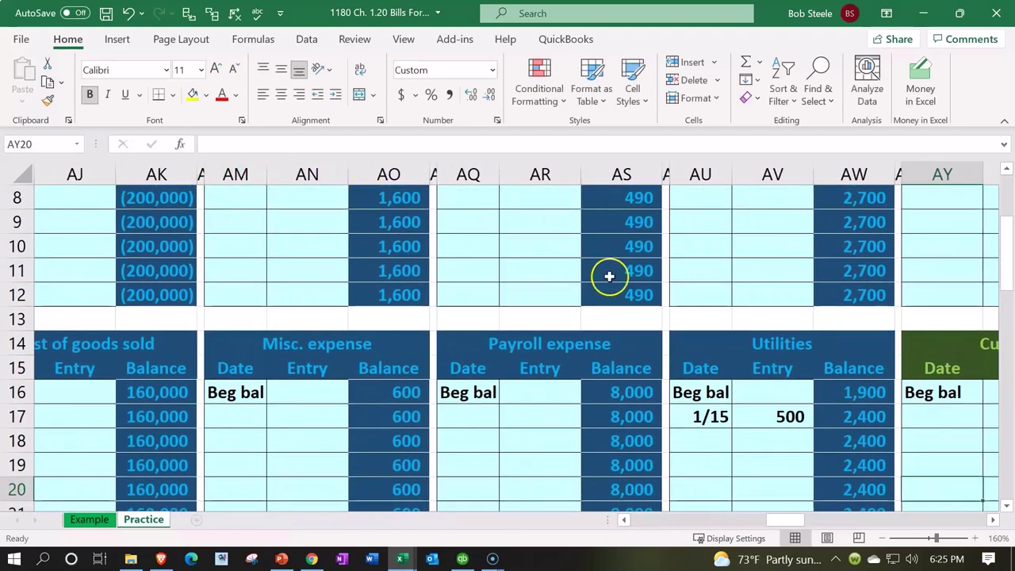
{"action": "double_click", "coordinate": [779, 419]}
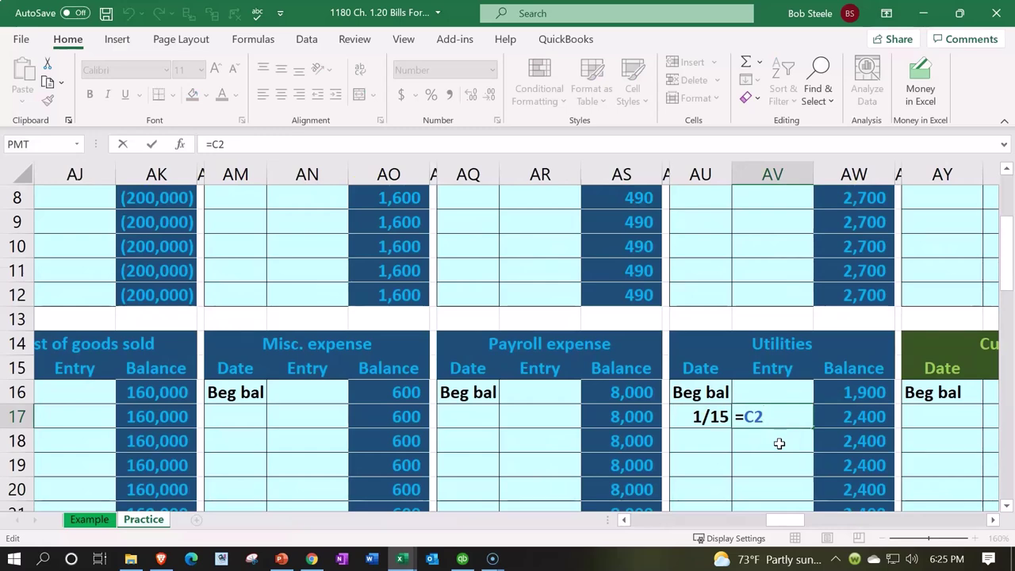
{"action": "key", "text": "Return"}
{"action": "key", "text": "Down"}
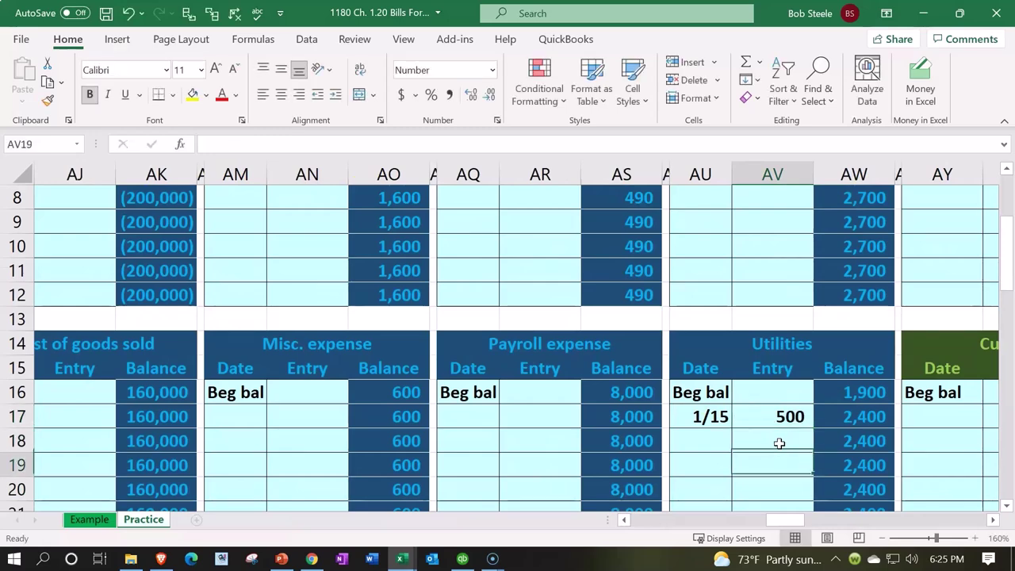
{"action": "key", "text": "Down"}
{"action": "key", "text": "Right"}
{"action": "key", "text": "Right"}
{"action": "key", "text": "Up"}
{"action": "key", "text": "Up"}
{"action": "key", "text": "Up"}
{"action": "key", "text": "Up"}
{"action": "key", "text": "Left"}
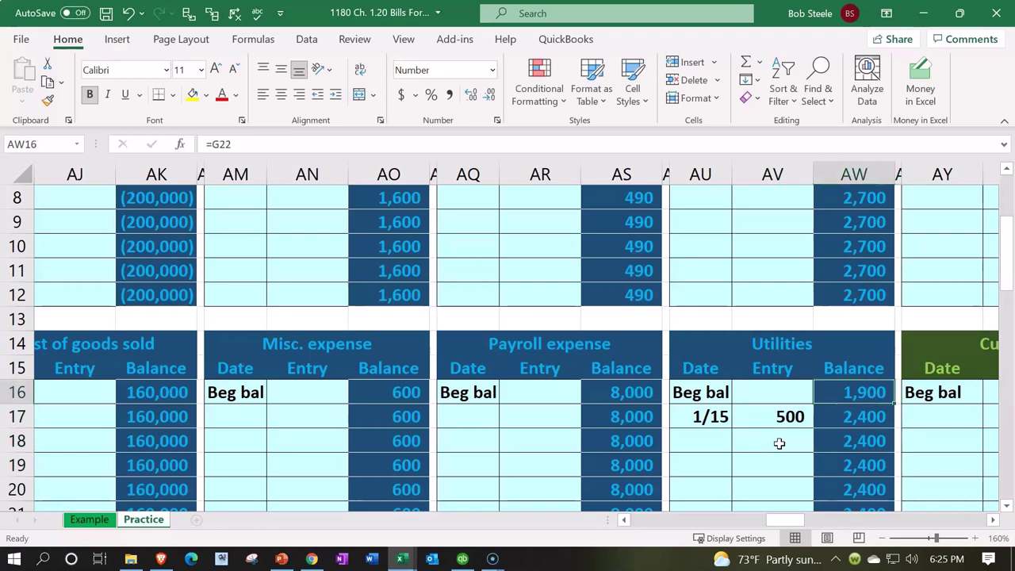
{"action": "key", "text": "Left"}
{"action": "key", "text": "Down"}
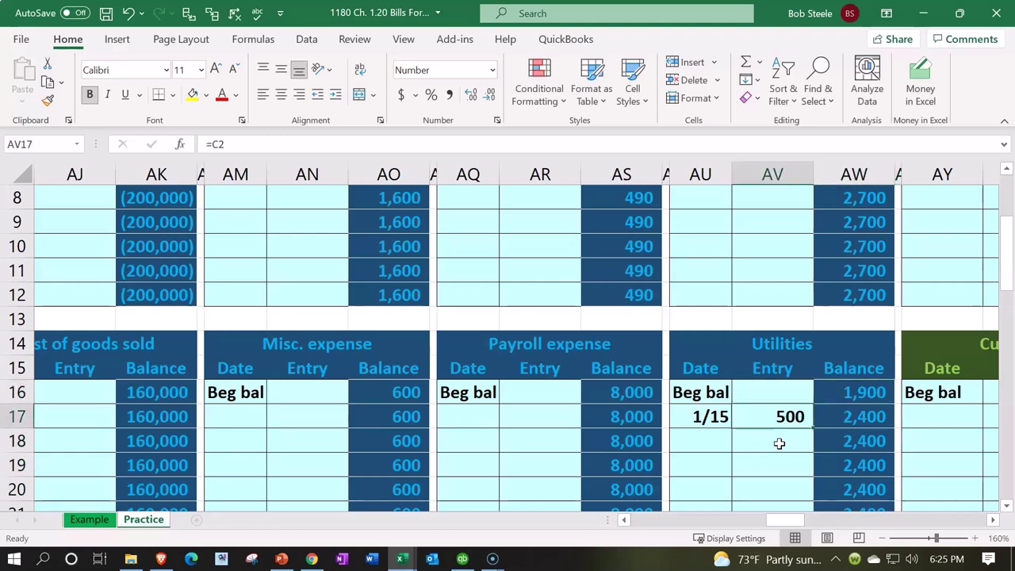
{"action": "scroll", "coordinate": [780, 443], "scroll_direction": "down", "scroll_amount": 1}
{"action": "left_click", "coordinate": [863, 341]}
{"action": "double_click", "coordinate": [864, 341]}
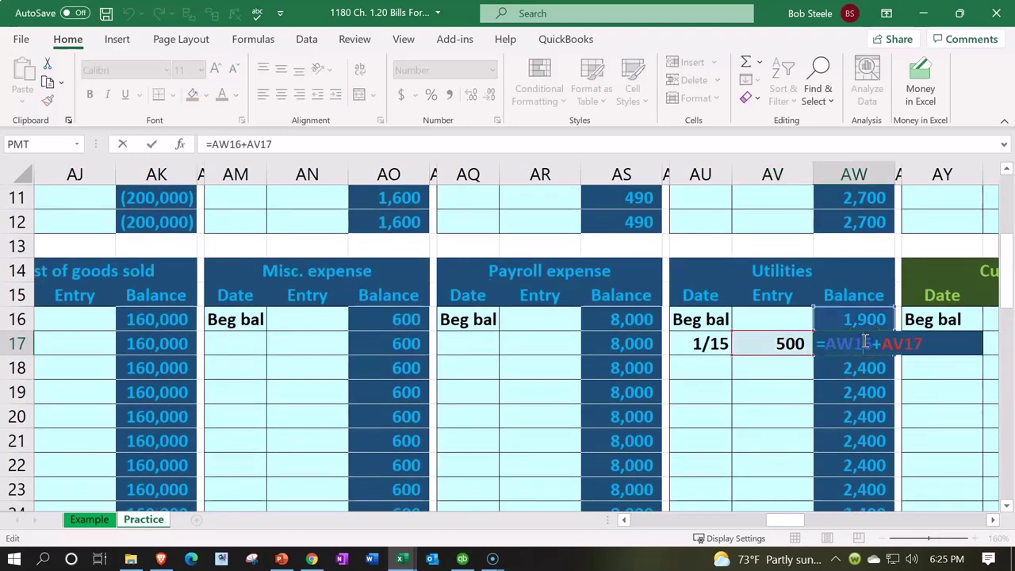
{"action": "key", "text": "Return"}
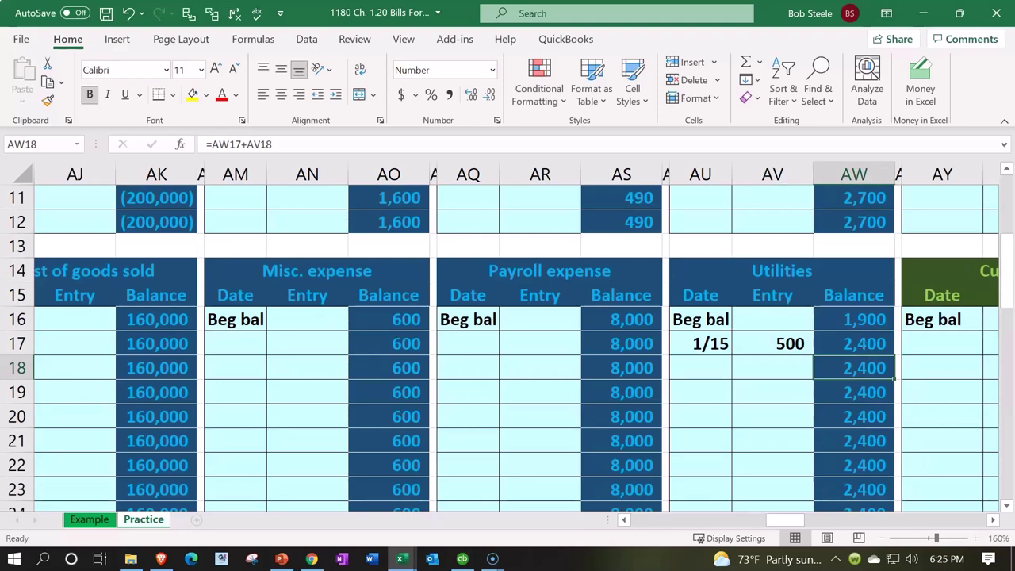
{"action": "left_click", "coordinate": [879, 343]}
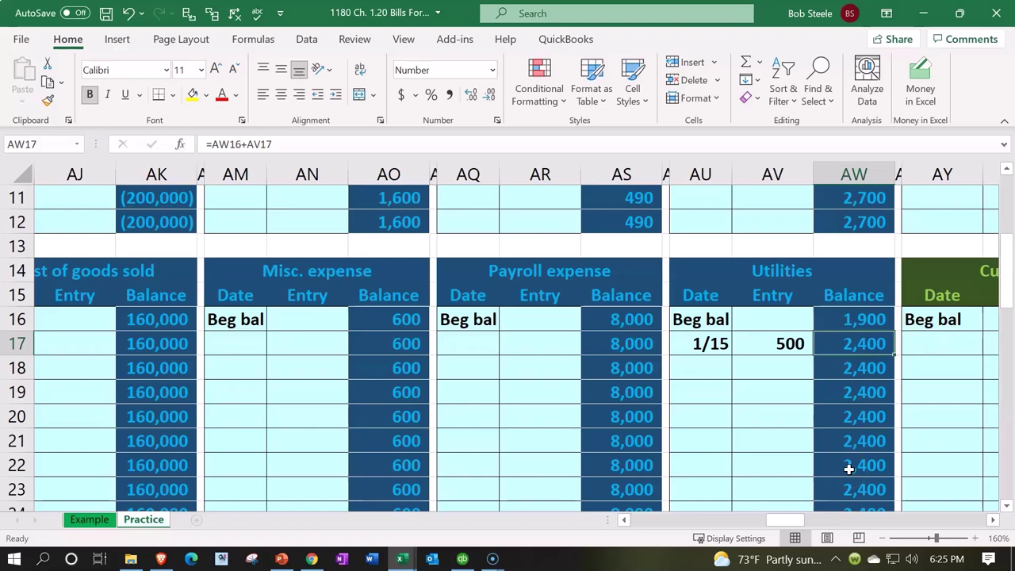
Return to the trial balance and confirm Utilities ends at 2,400
{"action": "key", "text": "Left"}
{"action": "key", "text": "Left"}
{"action": "key", "text": "Left"}
{"action": "key", "text": "Left"}
{"action": "key", "text": "Left"}
{"action": "key", "text": "Left"}
{"action": "key", "text": "Left"}
{"action": "key", "text": "Left"}
{"action": "key", "text": "Left"}
{"action": "key", "text": "Left"}
{"action": "key", "text": "Left"}
{"action": "key", "text": "Left"}
{"action": "key", "text": "Left"}
{"action": "key", "text": "Left"}
{"action": "key", "text": "Left"}
{"action": "key", "text": "Left"}
{"action": "key", "text": "Left"}
{"action": "key", "text": "Left"}
{"action": "key", "text": "Left"}
{"action": "key", "text": "Left"}
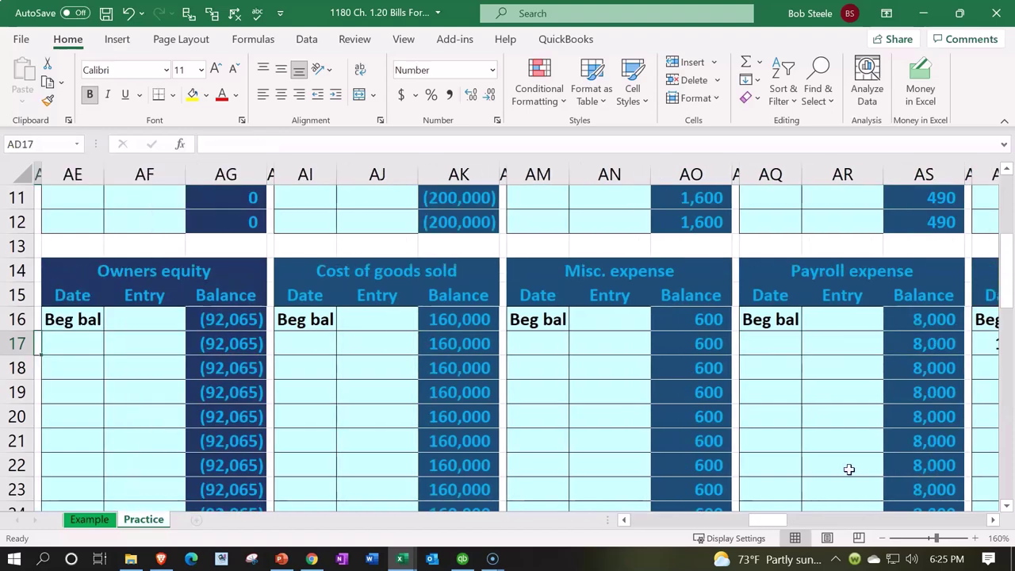
{"action": "key", "text": "Left"}
{"action": "key", "text": "Left"}
{"action": "key", "text": "Left"}
{"action": "key", "text": "Left"}
{"action": "key", "text": "Left"}
{"action": "key", "text": "Left"}
{"action": "key", "text": "Left"}
{"action": "key", "text": "Left"}
{"action": "key", "text": "Left"}
{"action": "key", "text": "Left"}
{"action": "key", "text": "Left"}
{"action": "key", "text": "Left"}
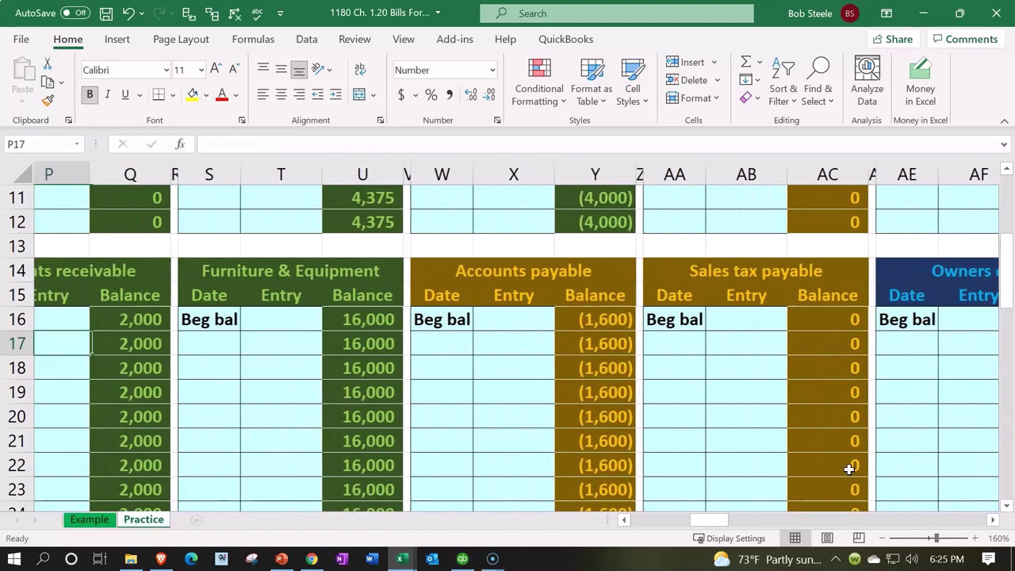
{"action": "key", "text": "Left"}
{"action": "key", "text": "Left"}
{"action": "key", "text": "Left"}
{"action": "key", "text": "Left"}
{"action": "key", "text": "Left"}
{"action": "key", "text": "Left"}
{"action": "key", "text": "Left"}
{"action": "key", "text": "Left"}
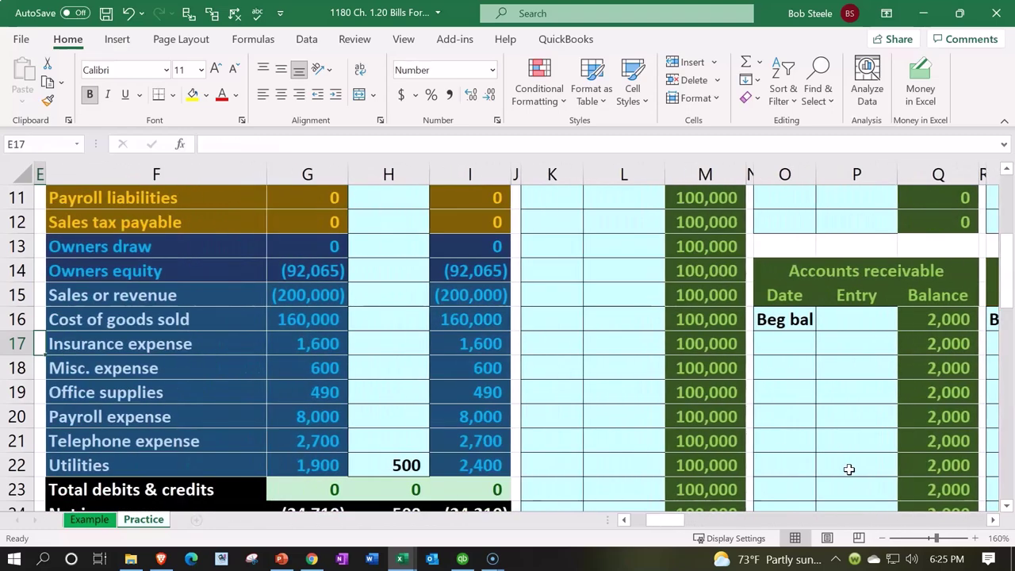
{"action": "scroll", "coordinate": [866, 395], "scroll_direction": "up", "scroll_amount": 3}
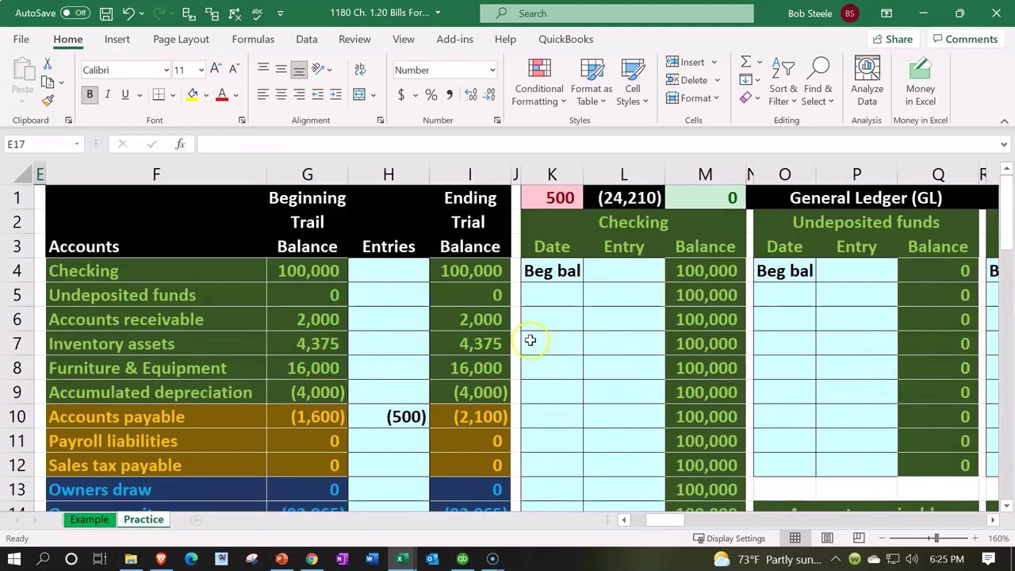
{"action": "scroll", "coordinate": [500, 409], "scroll_direction": "down", "scroll_amount": 4}
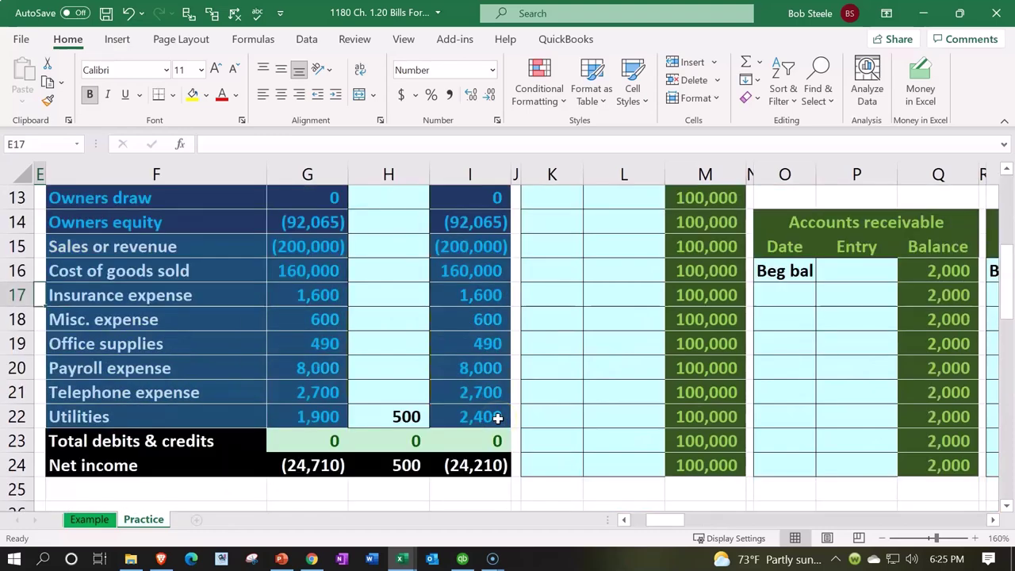
{"action": "left_click", "coordinate": [487, 416]}
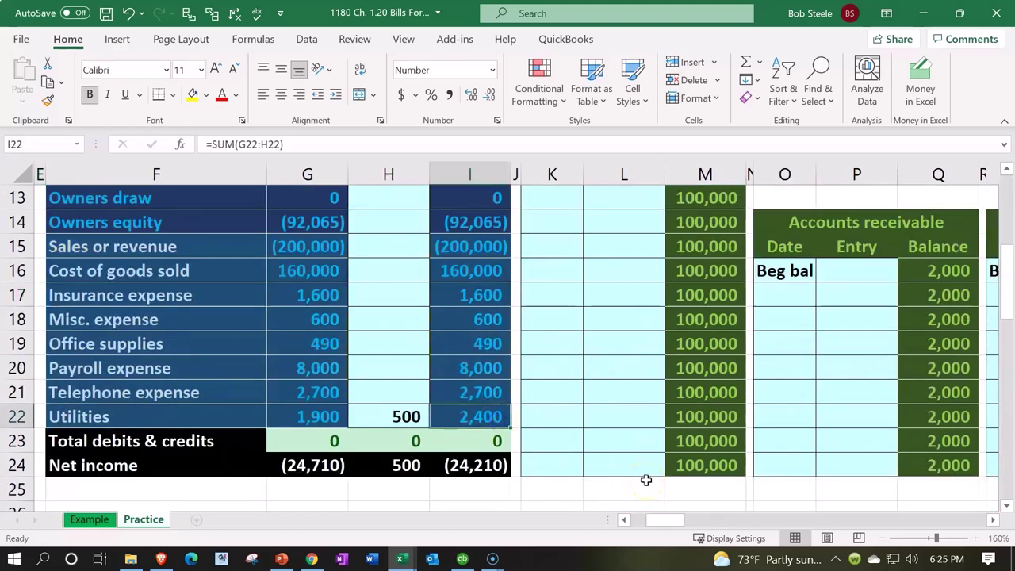
Check the 500 out-of-balance figure in K1, then select the Accounts payable journal line B3:D3
{"action": "scroll", "coordinate": [646, 479], "scroll_direction": "up", "scroll_amount": 4}
{"action": "left_click", "coordinate": [559, 198]}
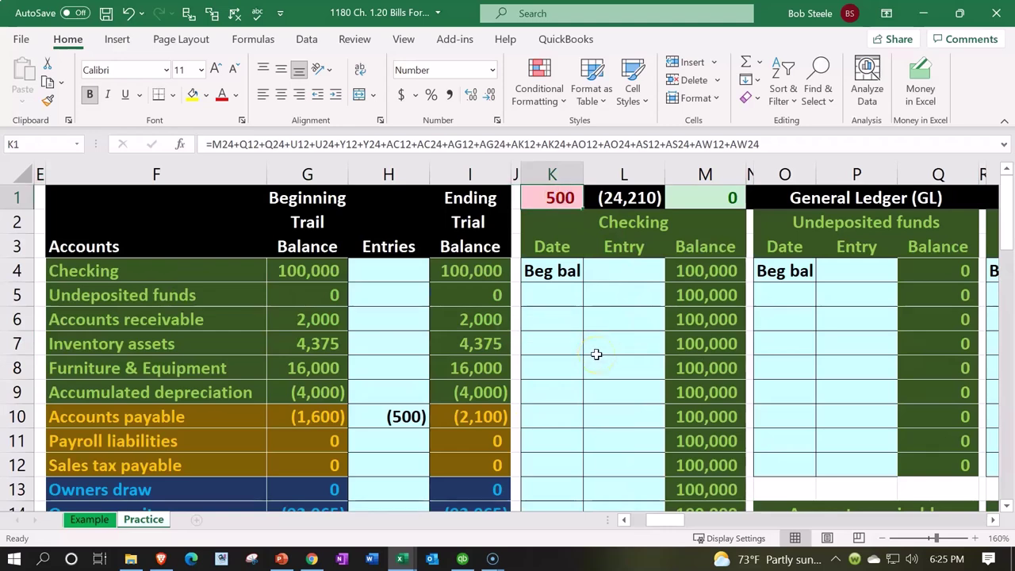
{"action": "left_click", "coordinate": [562, 387]}
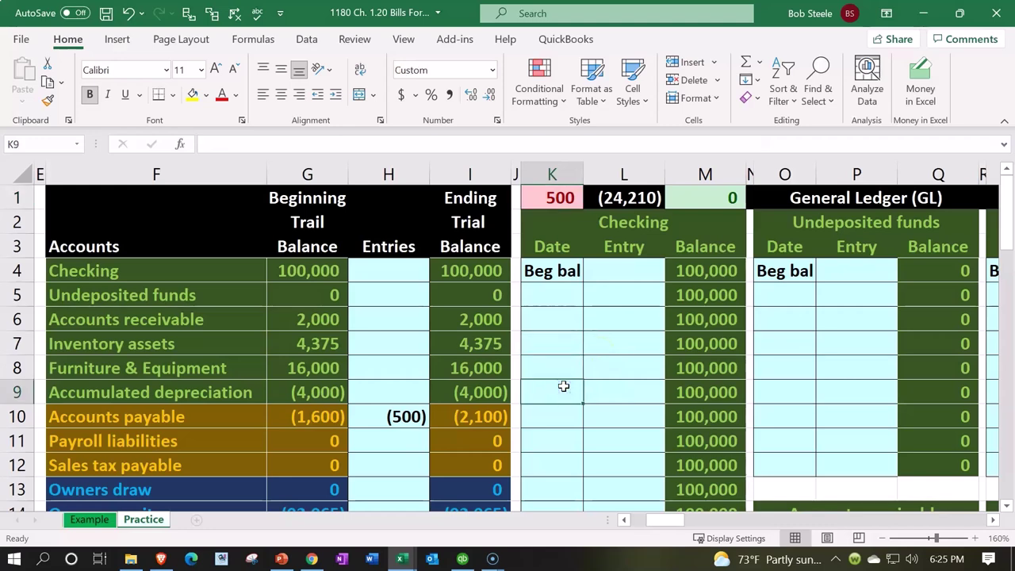
{"action": "key", "text": "ctrl+Left"}
{"action": "key", "text": "ctrl+Left"}
{"action": "key", "text": "ctrl+Left"}
{"action": "key", "text": "ctrl+Left"}
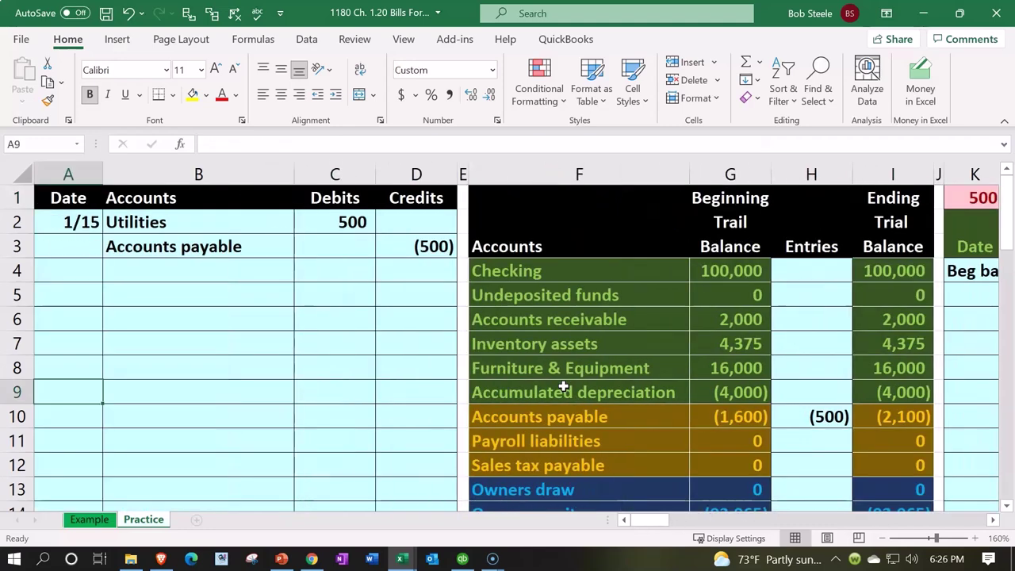
{"action": "left_click_drag", "start_coordinate": [267, 249], "coordinate": [397, 251]}
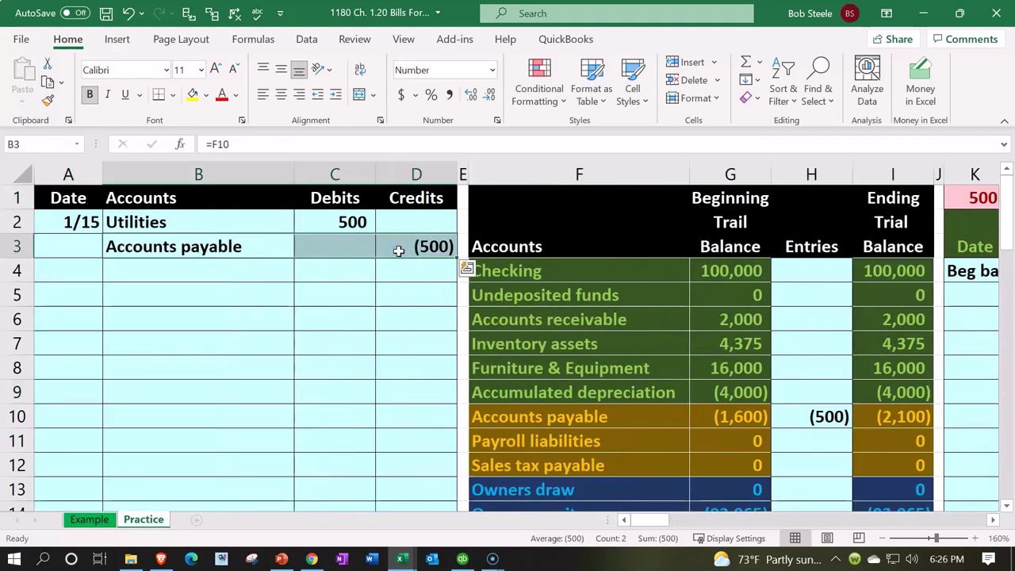